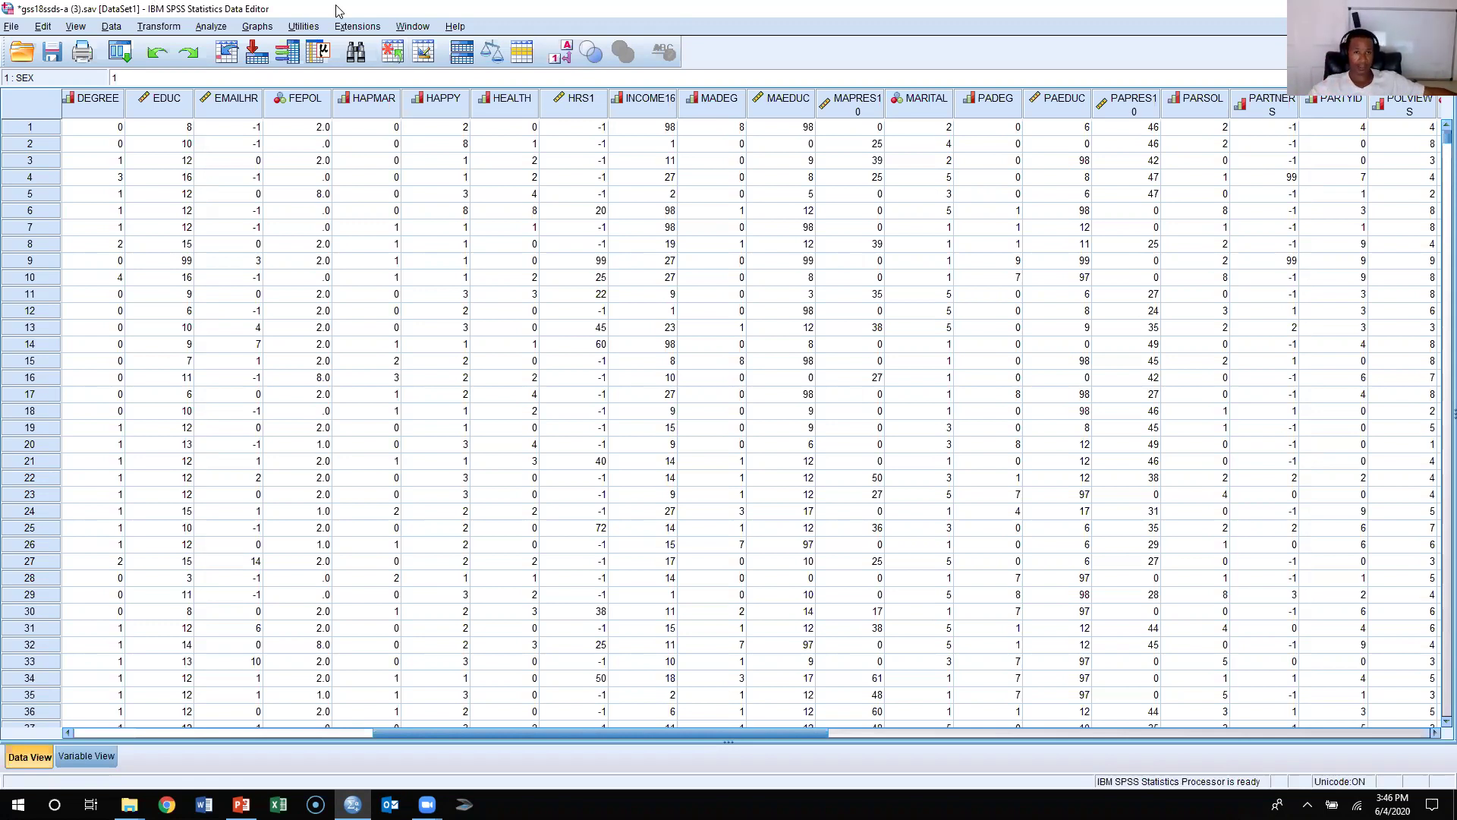
{"action": "left_click", "coordinate": [211, 27]}
{"action": "mouse_move", "coordinate": [287, 67]}
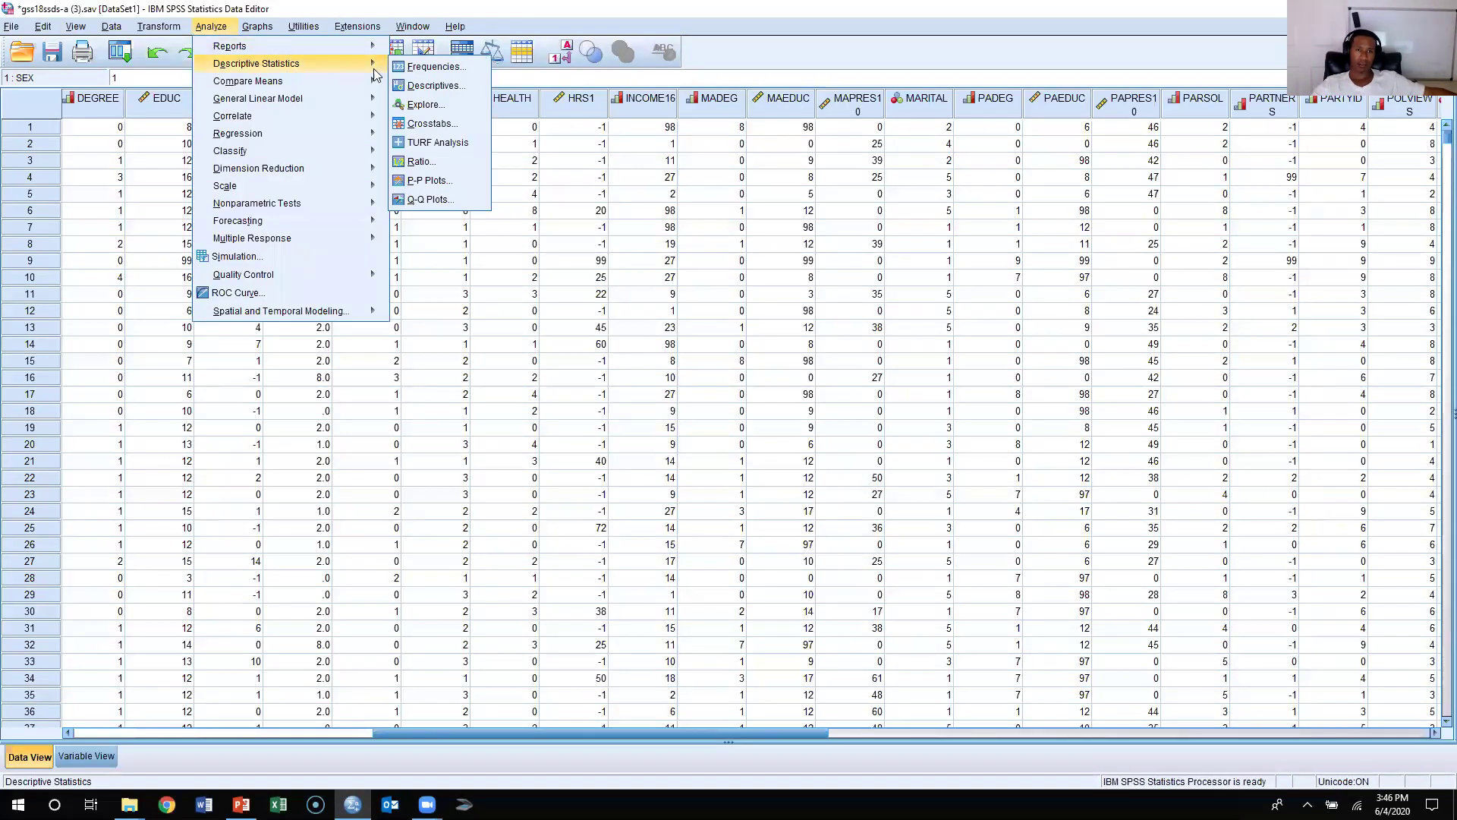
{"action": "left_click", "coordinate": [446, 125]}
{"action": "right_click", "coordinate": [841, 222]}
{"action": "left_click", "coordinate": [844, 239]}
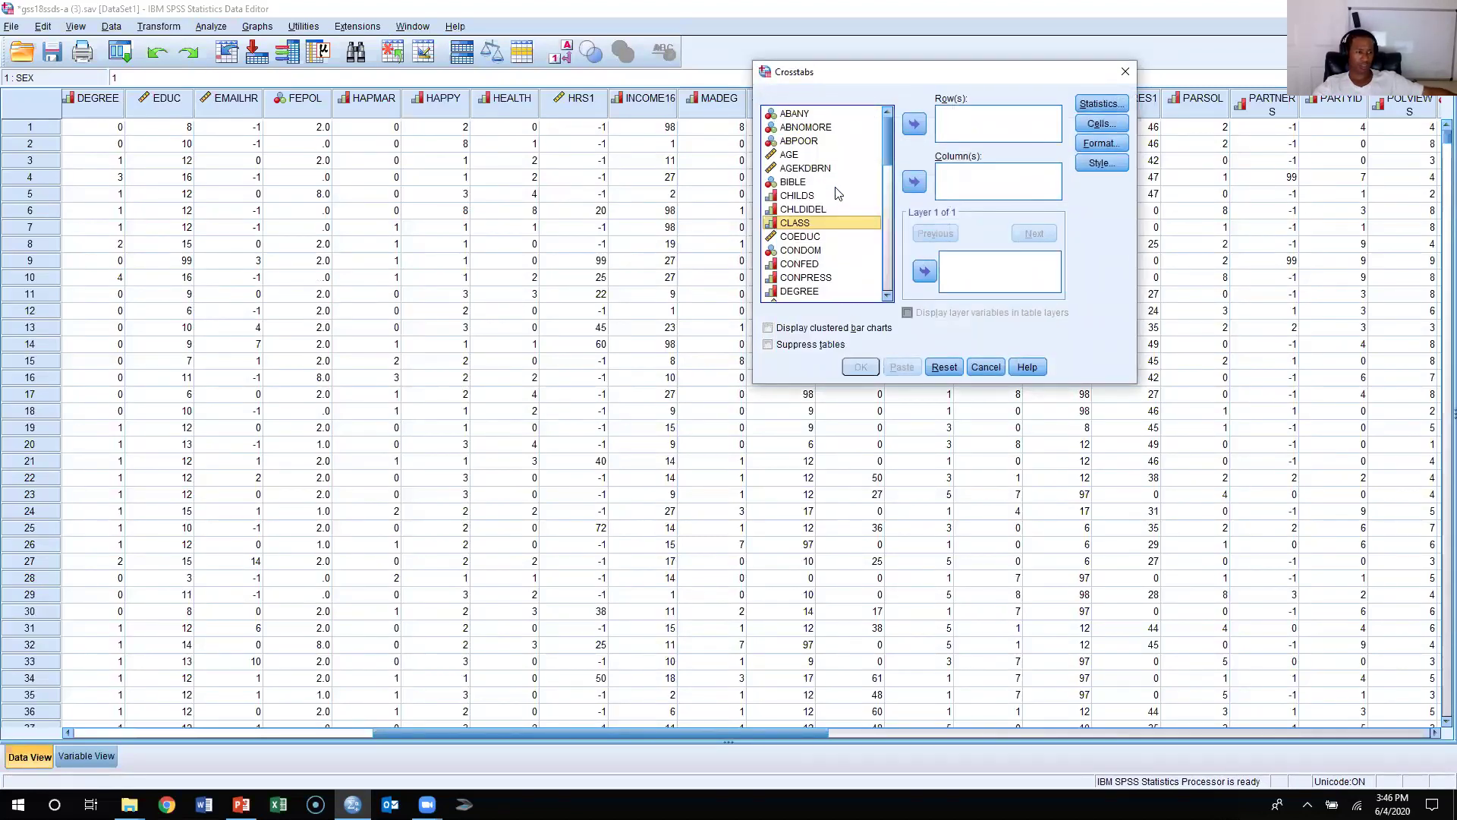
{"action": "scroll", "coordinate": [835, 196], "scroll_direction": "down", "scroll_amount": 2}
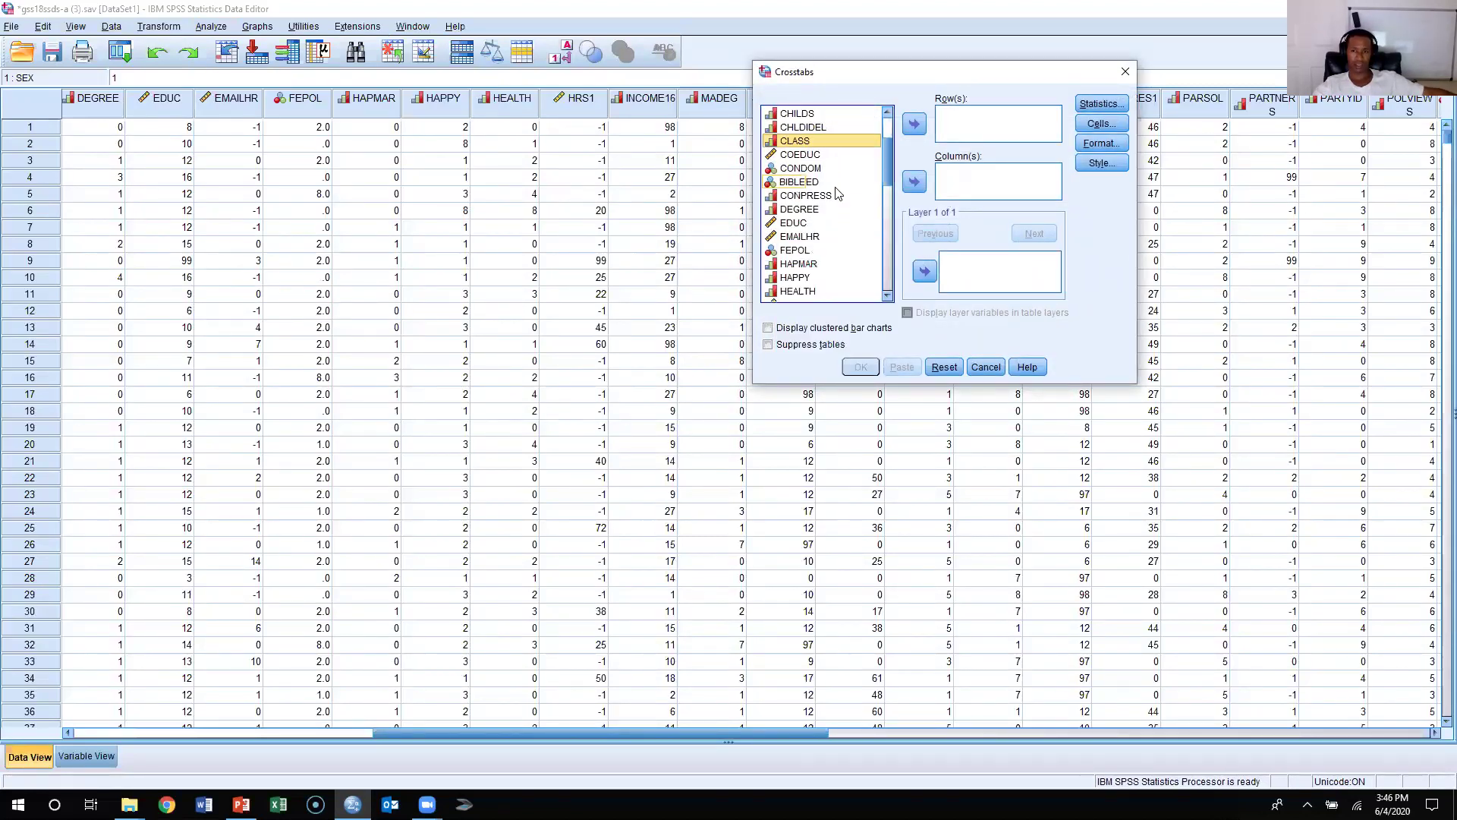
{"action": "left_click", "coordinate": [799, 210]}
{"action": "left_click", "coordinate": [914, 181]}
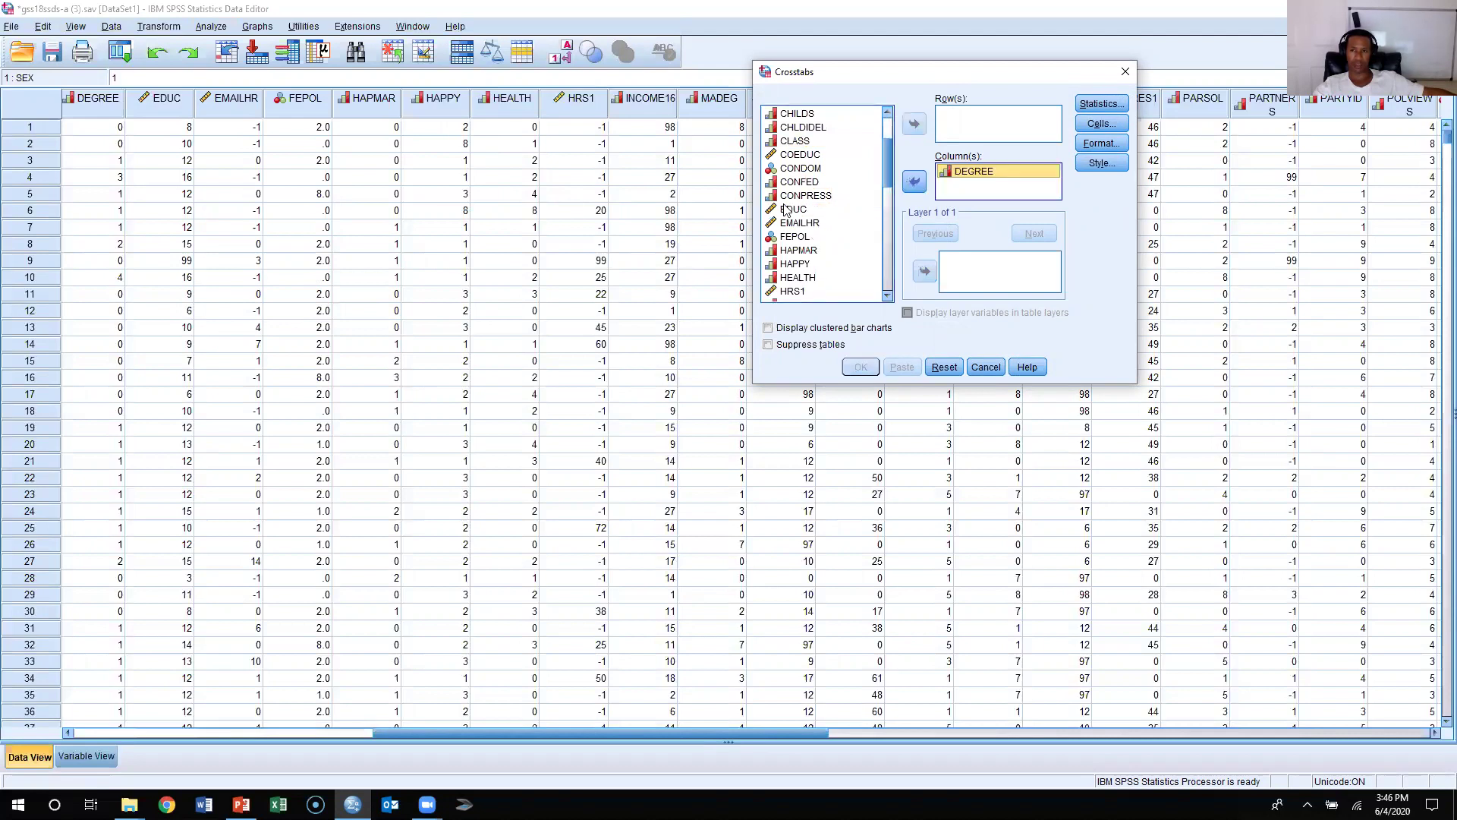
{"action": "left_click", "coordinate": [808, 196]}
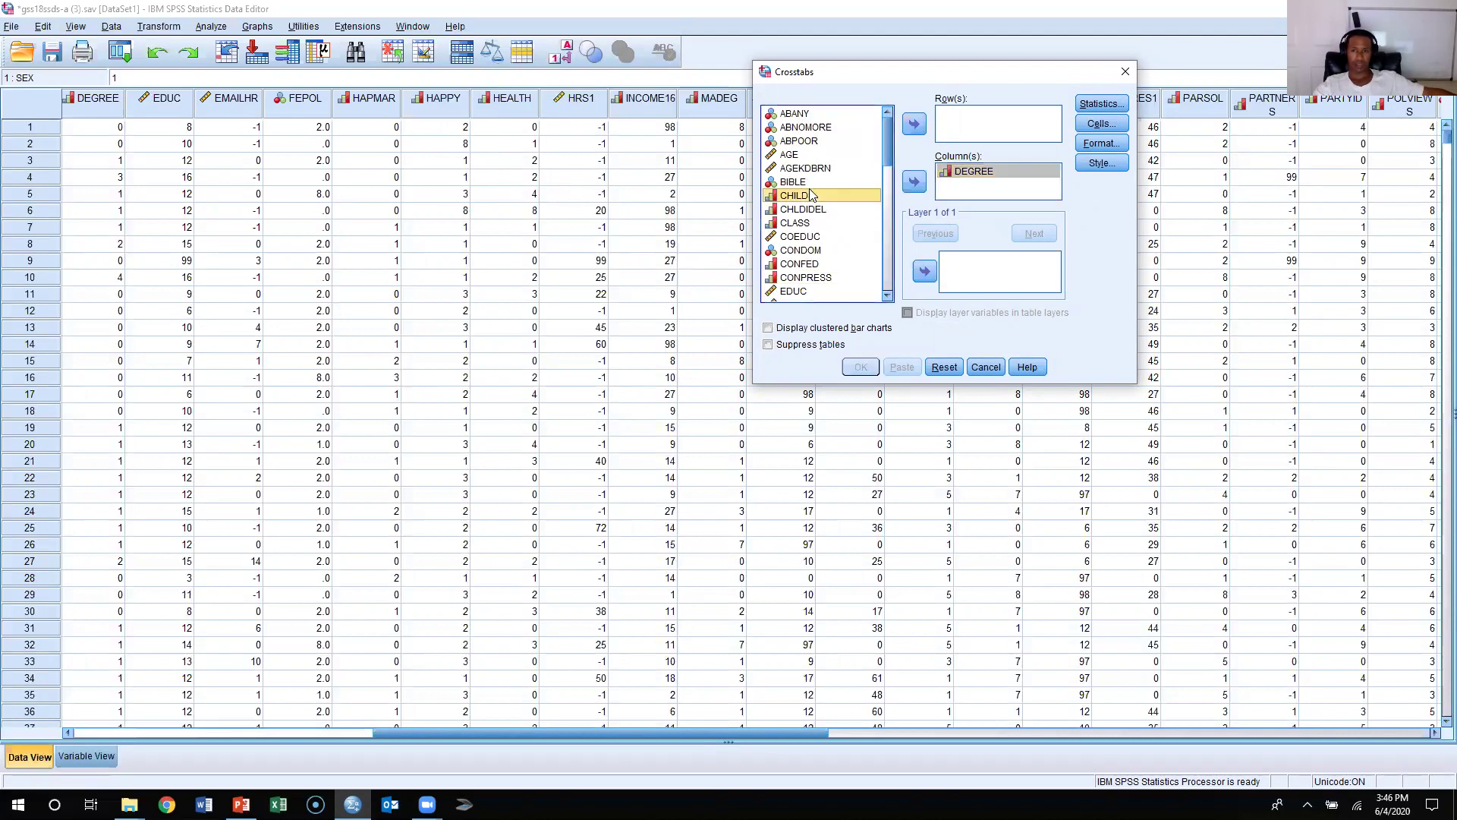
{"action": "left_click", "coordinate": [806, 182]}
{"action": "left_click", "coordinate": [914, 124]}
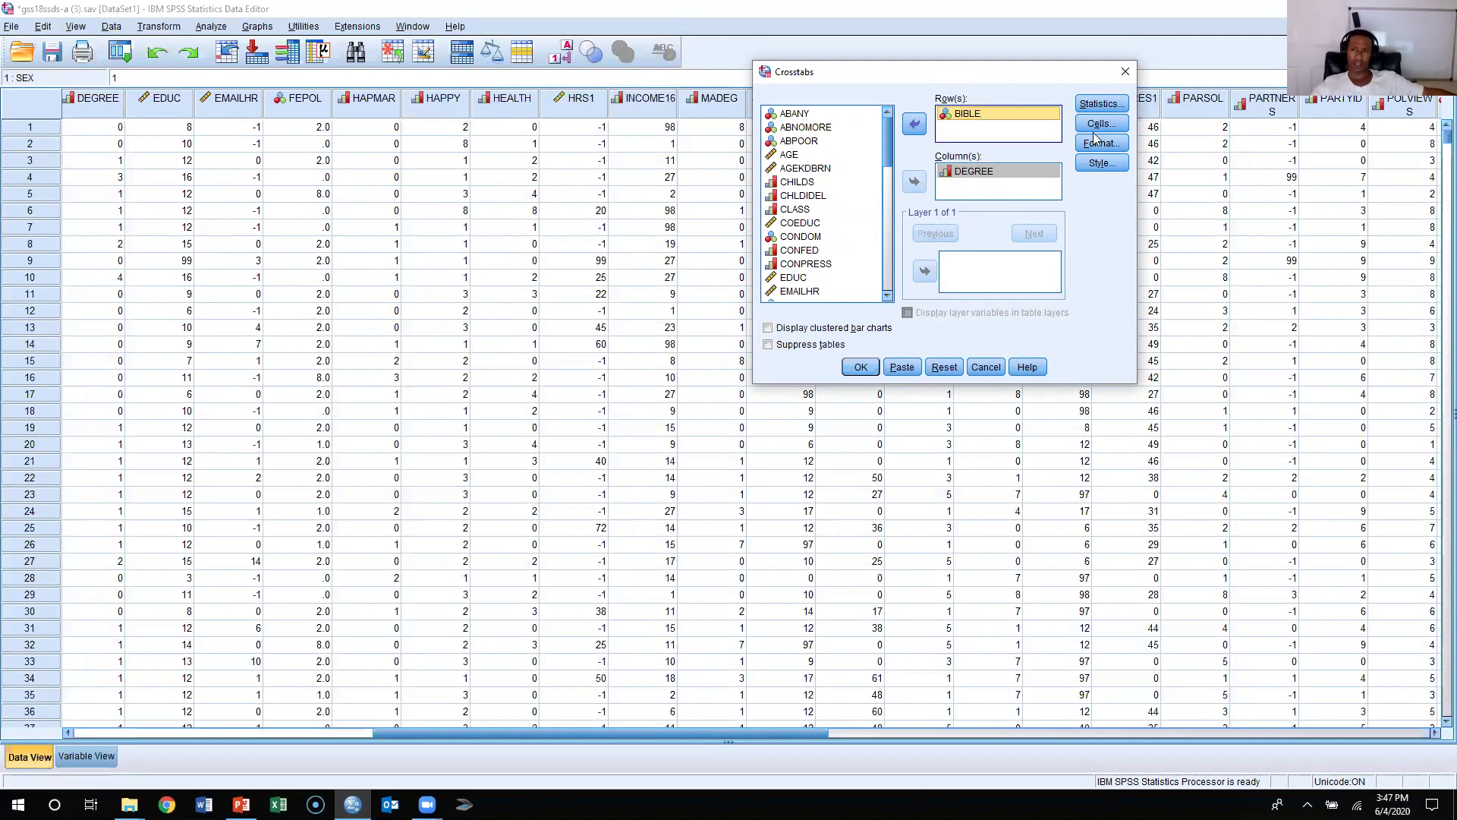
{"action": "left_click", "coordinate": [985, 366]}
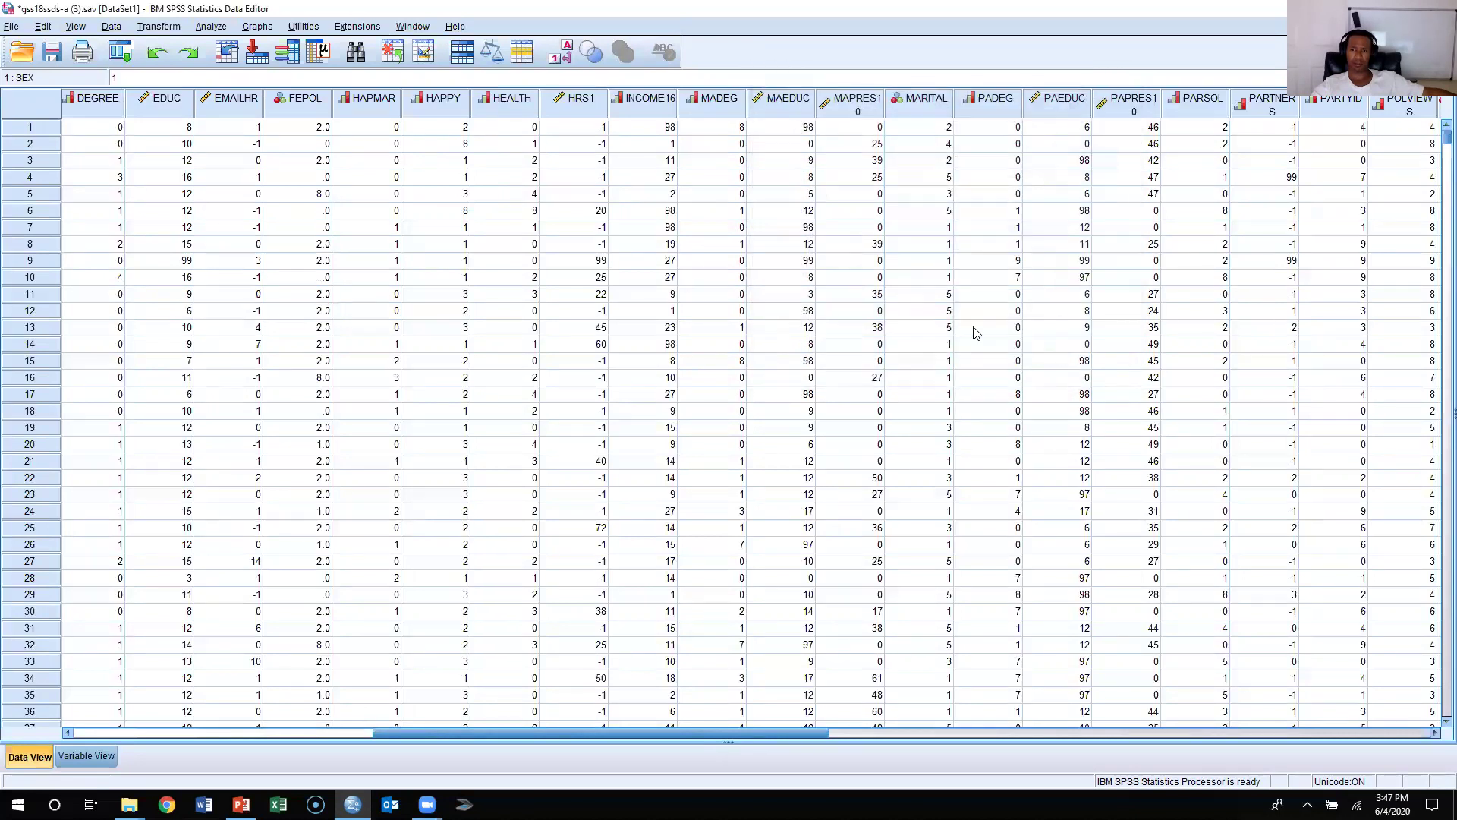
Step: Review the variable information for BIBLE, including its value labels and measurement level
{"action": "left_click_drag", "start_coordinate": [721, 733], "coordinate": [383, 744]}
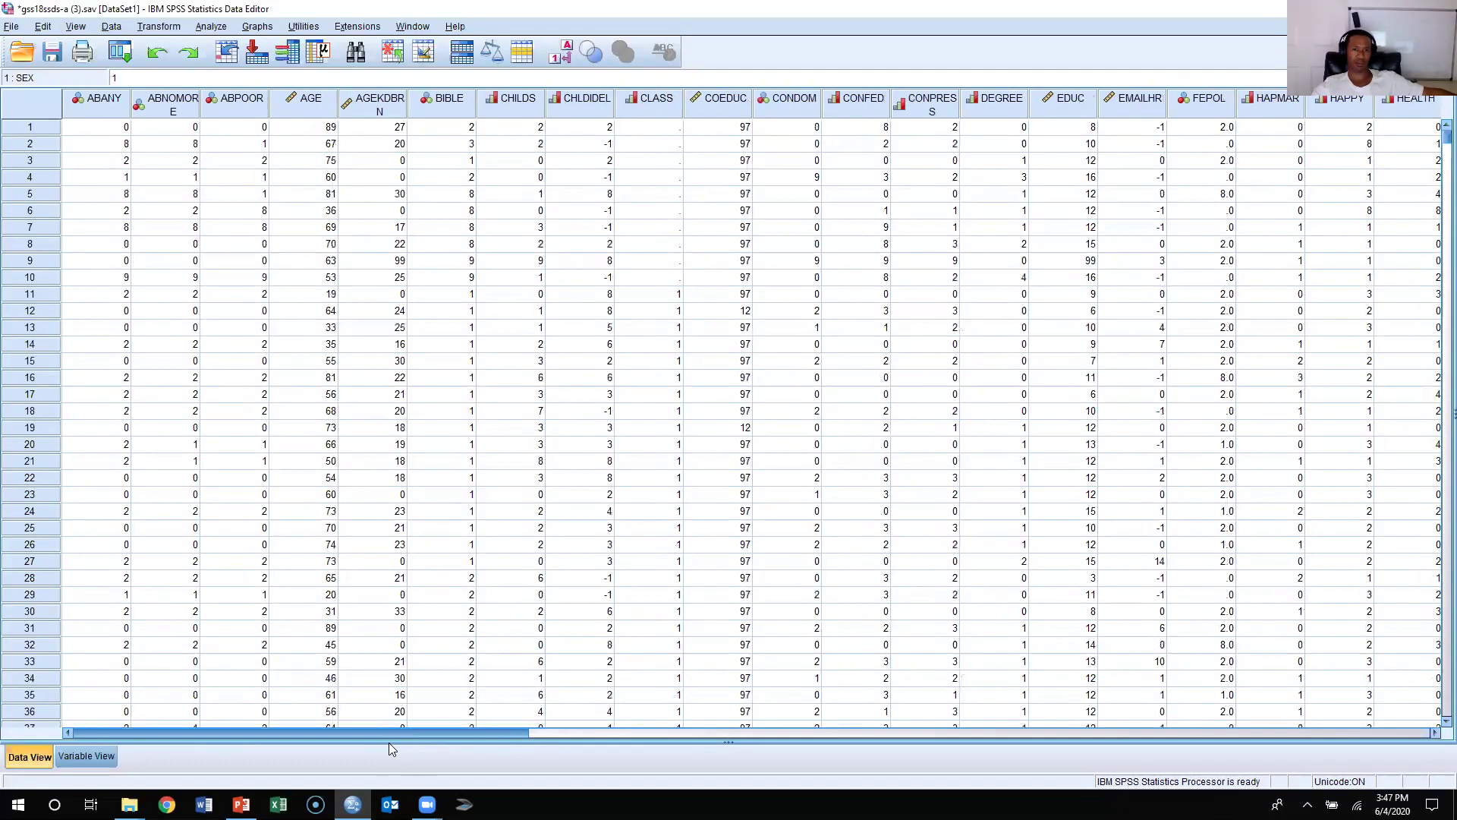
{"action": "left_click", "coordinate": [428, 101]}
{"action": "right_click", "coordinate": [428, 101]}
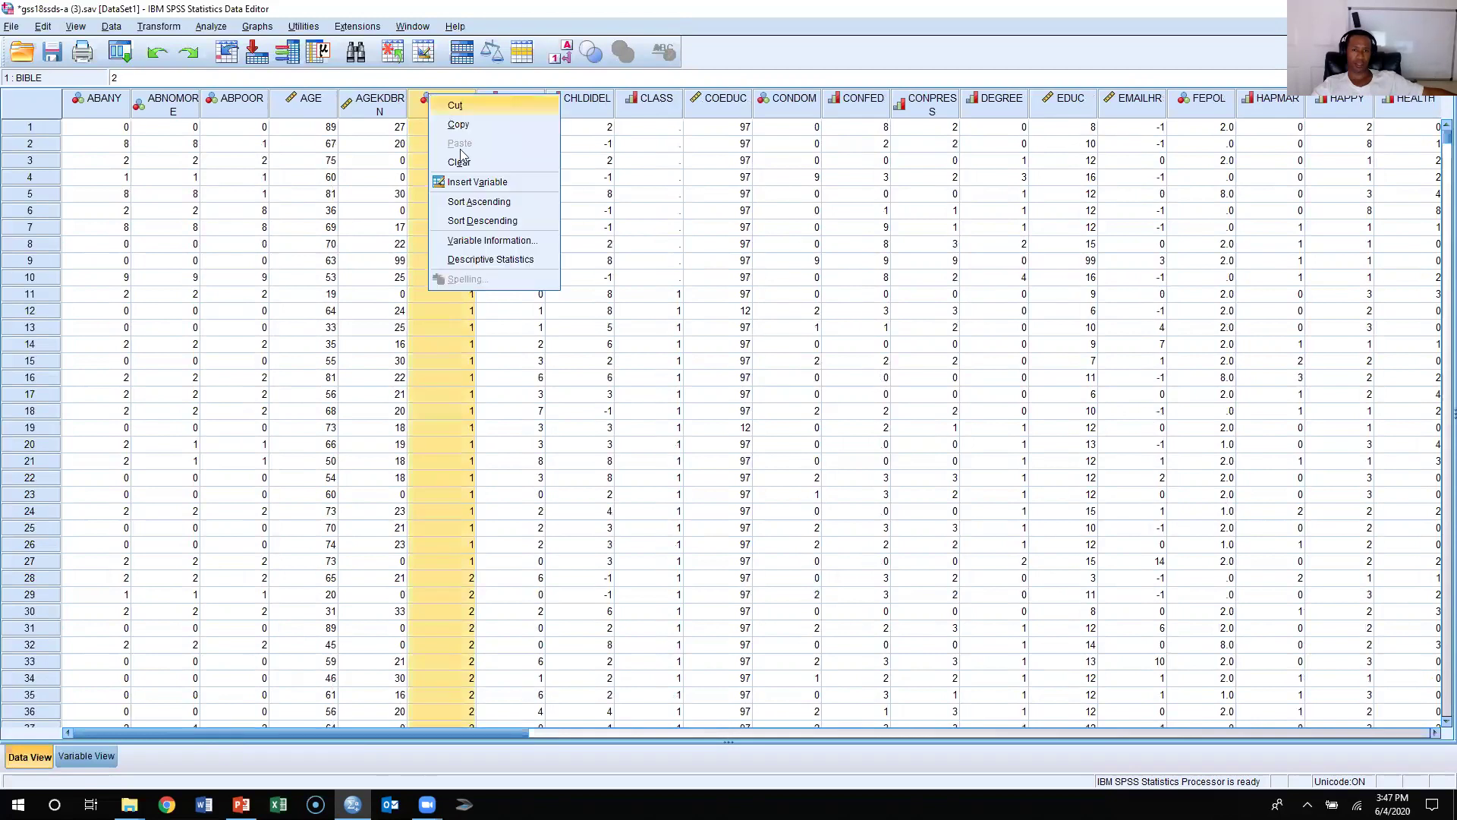
{"action": "left_click", "coordinate": [511, 240]}
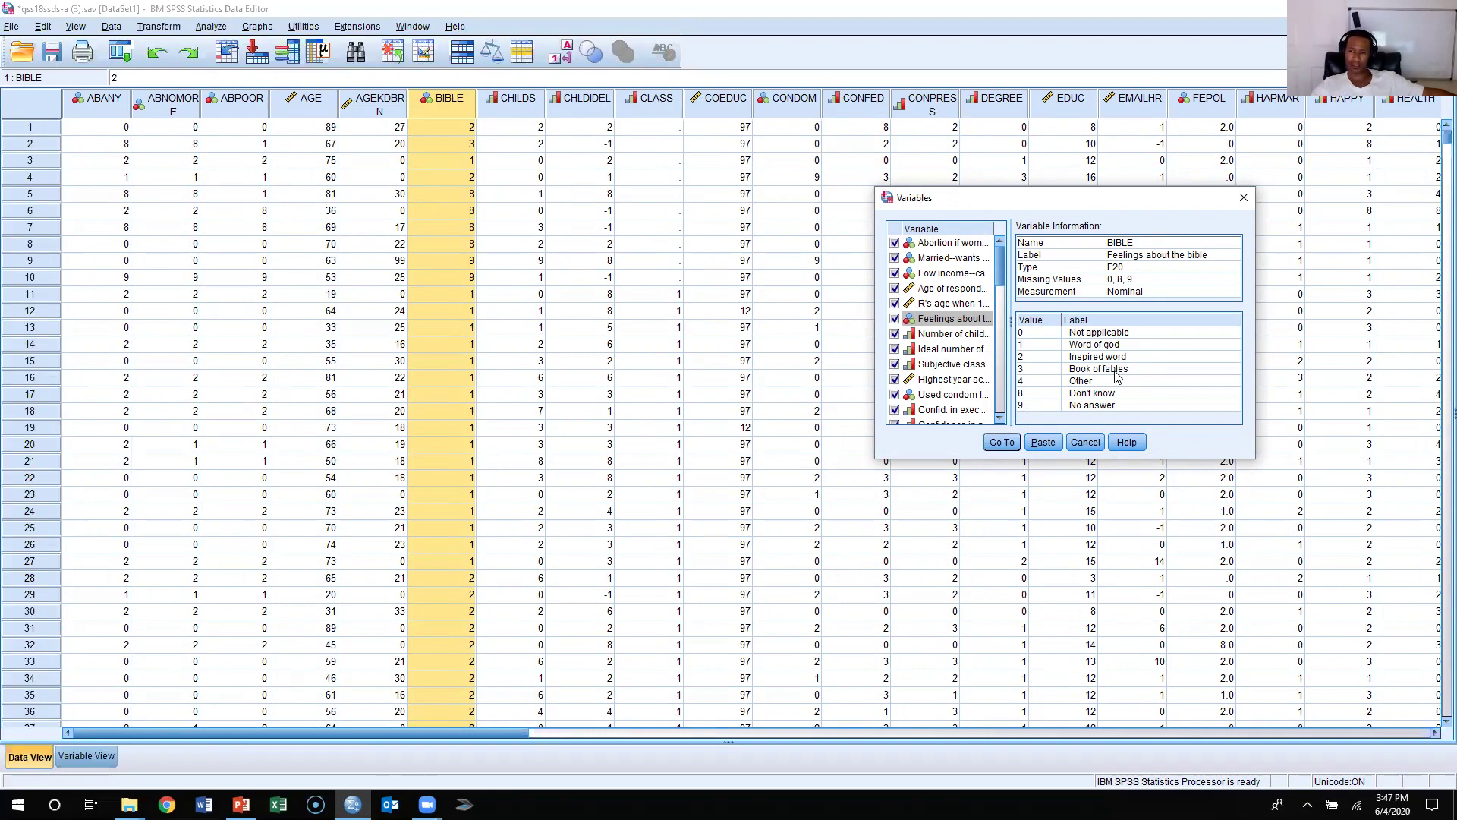
{"action": "scroll", "coordinate": [969, 353], "scroll_direction": "down", "scroll_amount": 1}
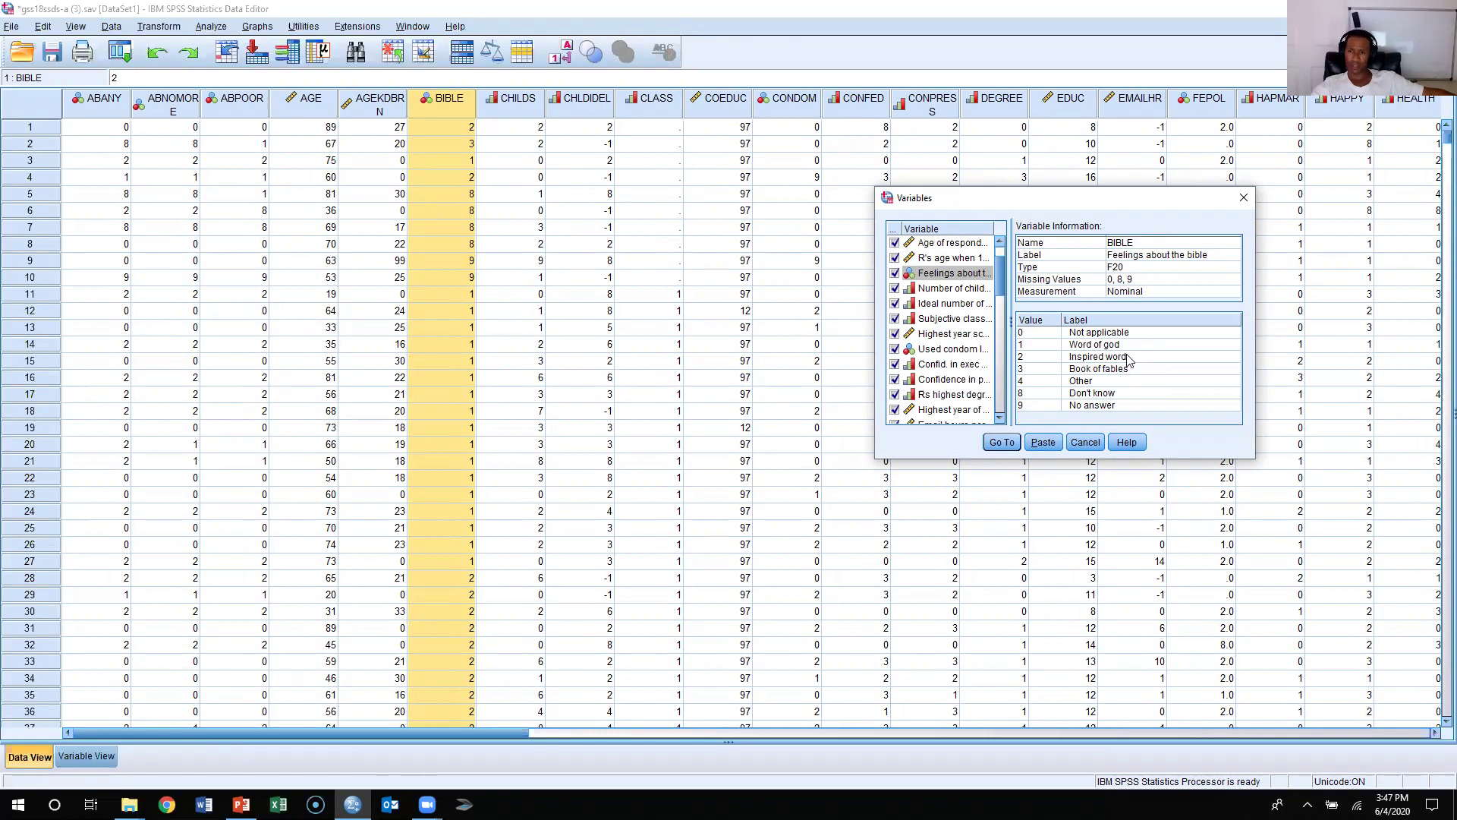
{"action": "left_click", "coordinate": [1121, 294]}
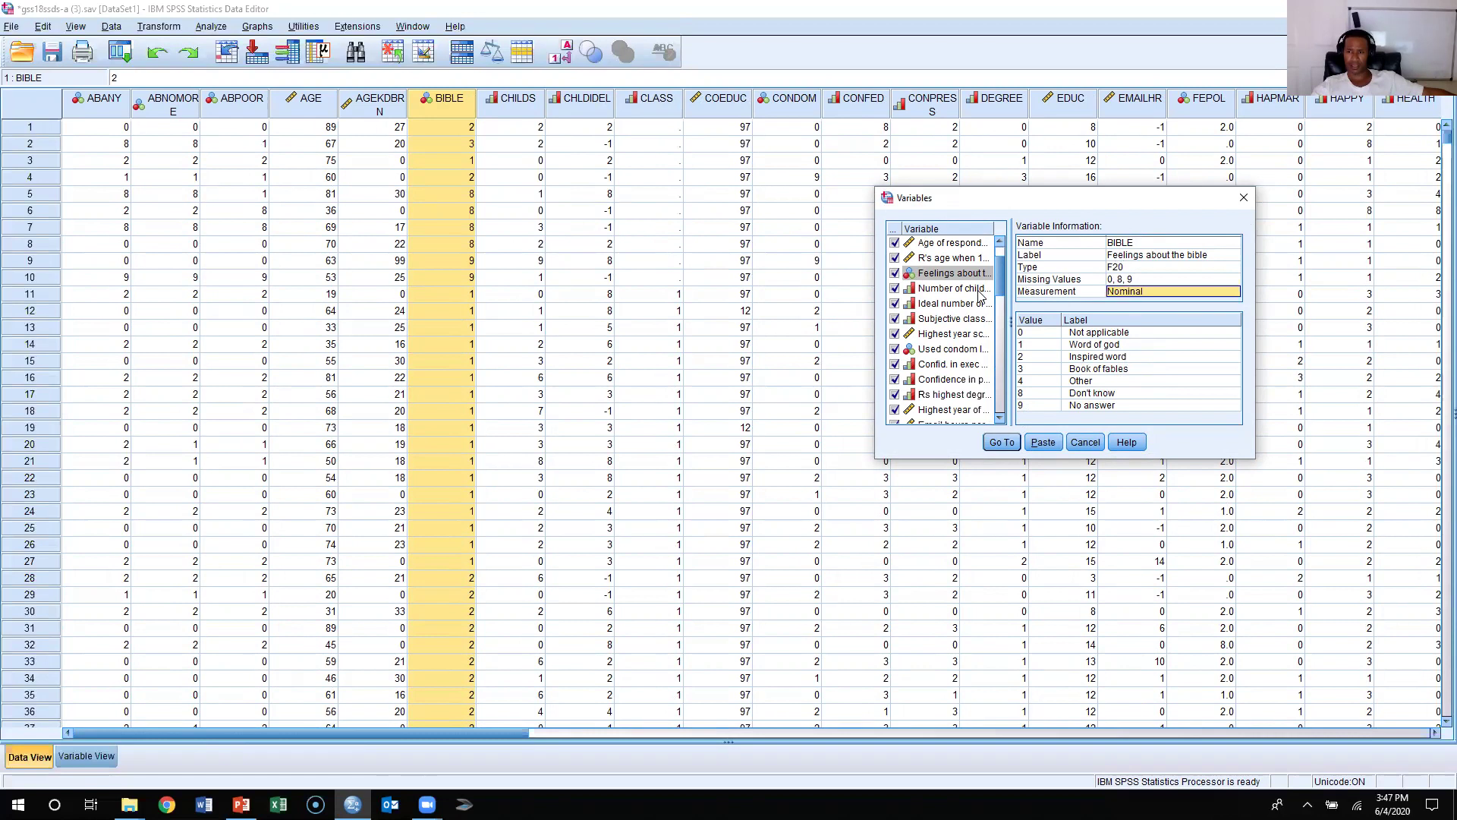
{"action": "left_click", "coordinate": [1244, 199]}
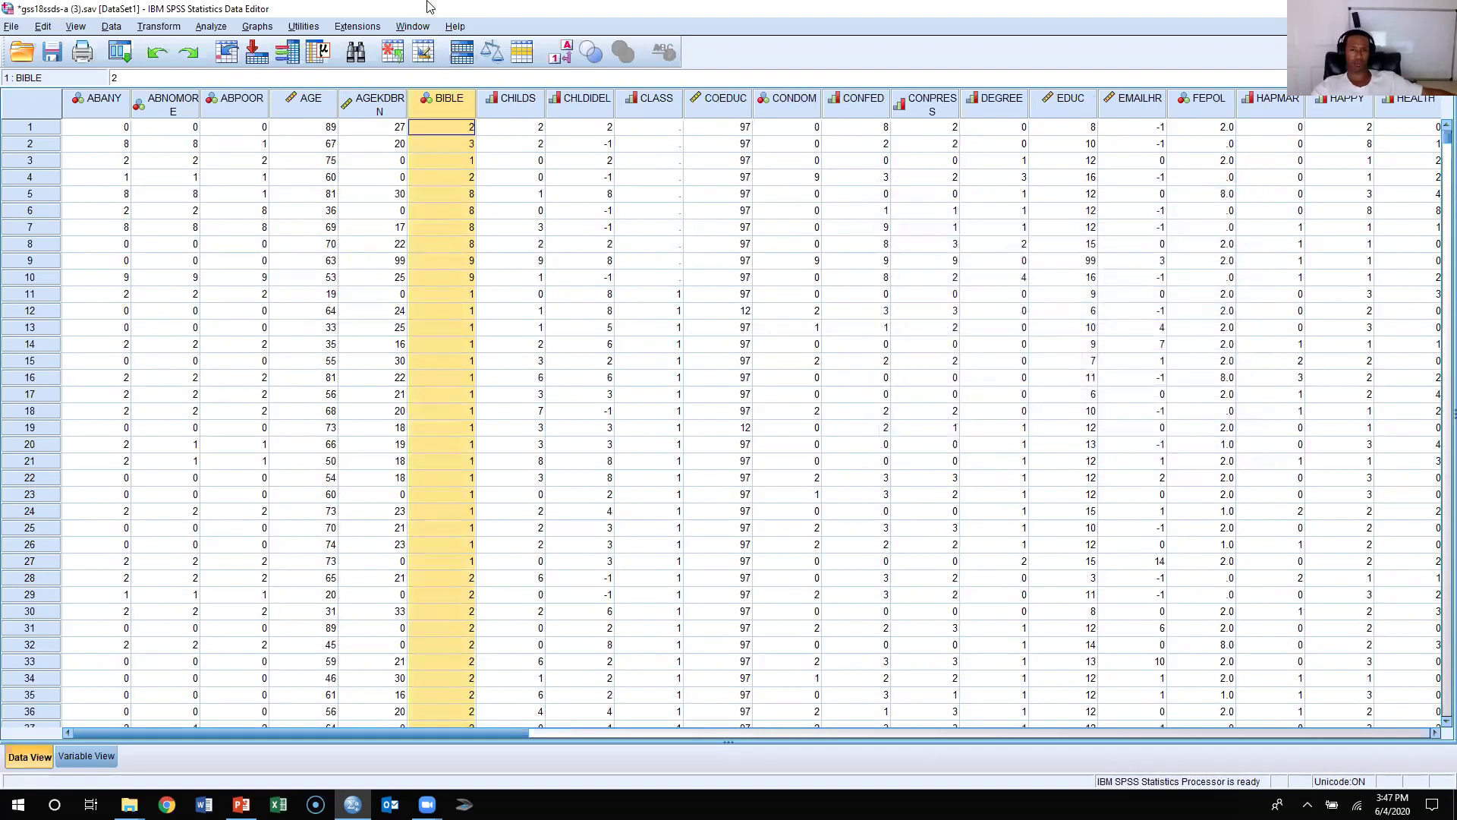
Step: Start a Crosstabs analysis and list the available variables by name instead of by label
{"action": "left_click", "coordinate": [217, 29]}
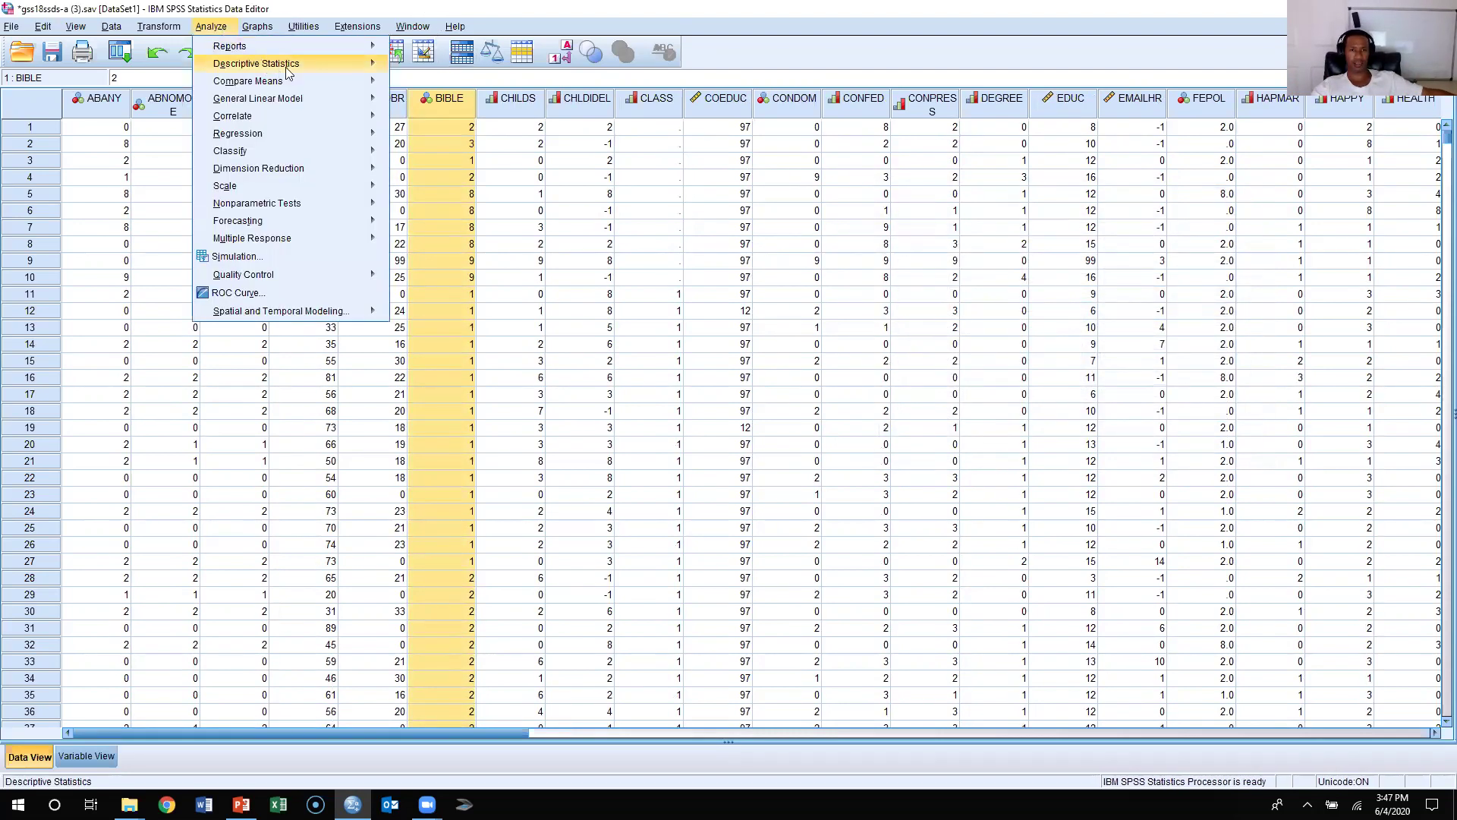
{"action": "mouse_move", "coordinate": [292, 70]}
{"action": "left_click", "coordinate": [448, 125]}
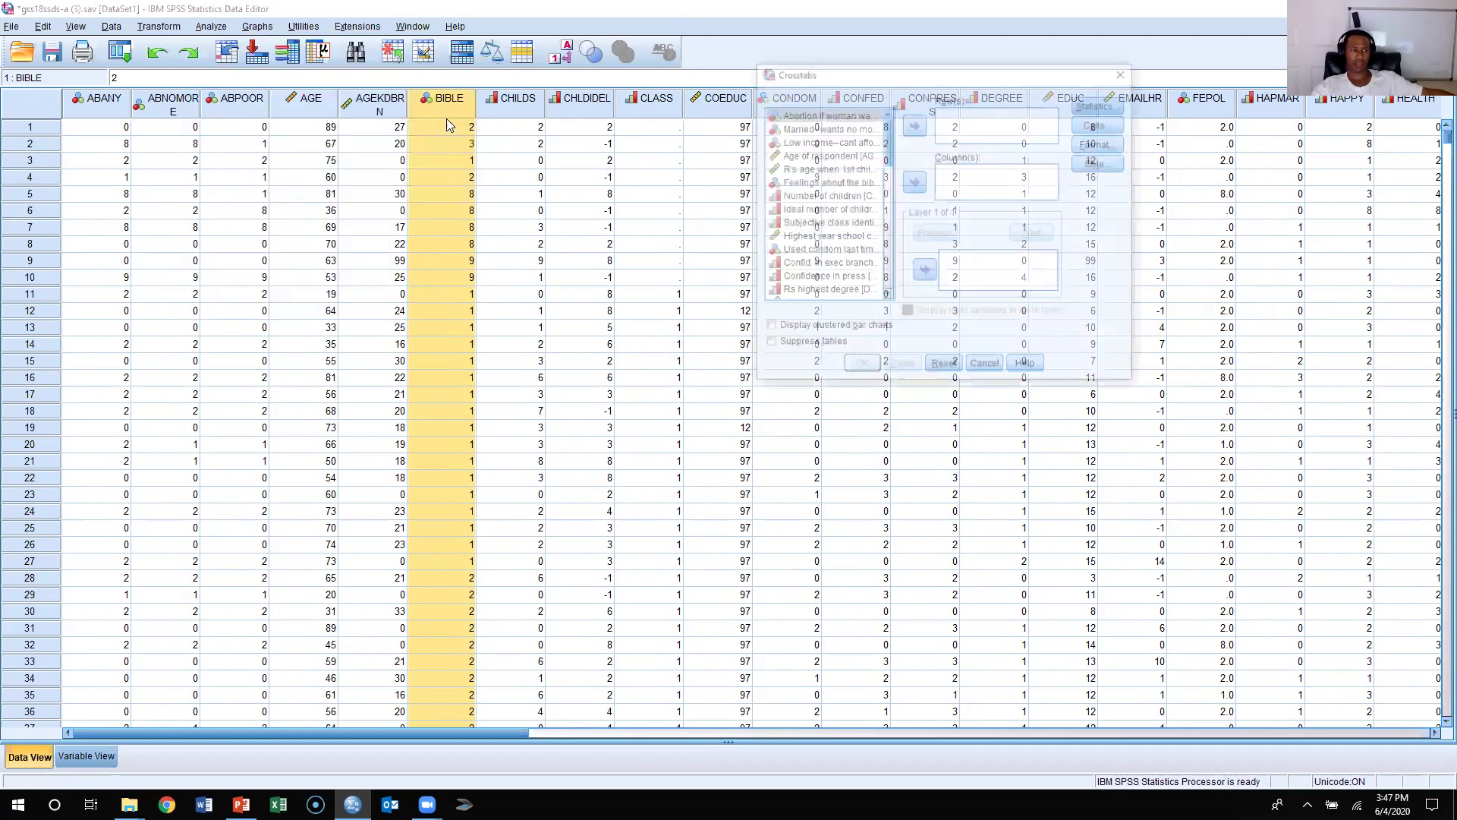
{"action": "right_click", "coordinate": [845, 196]}
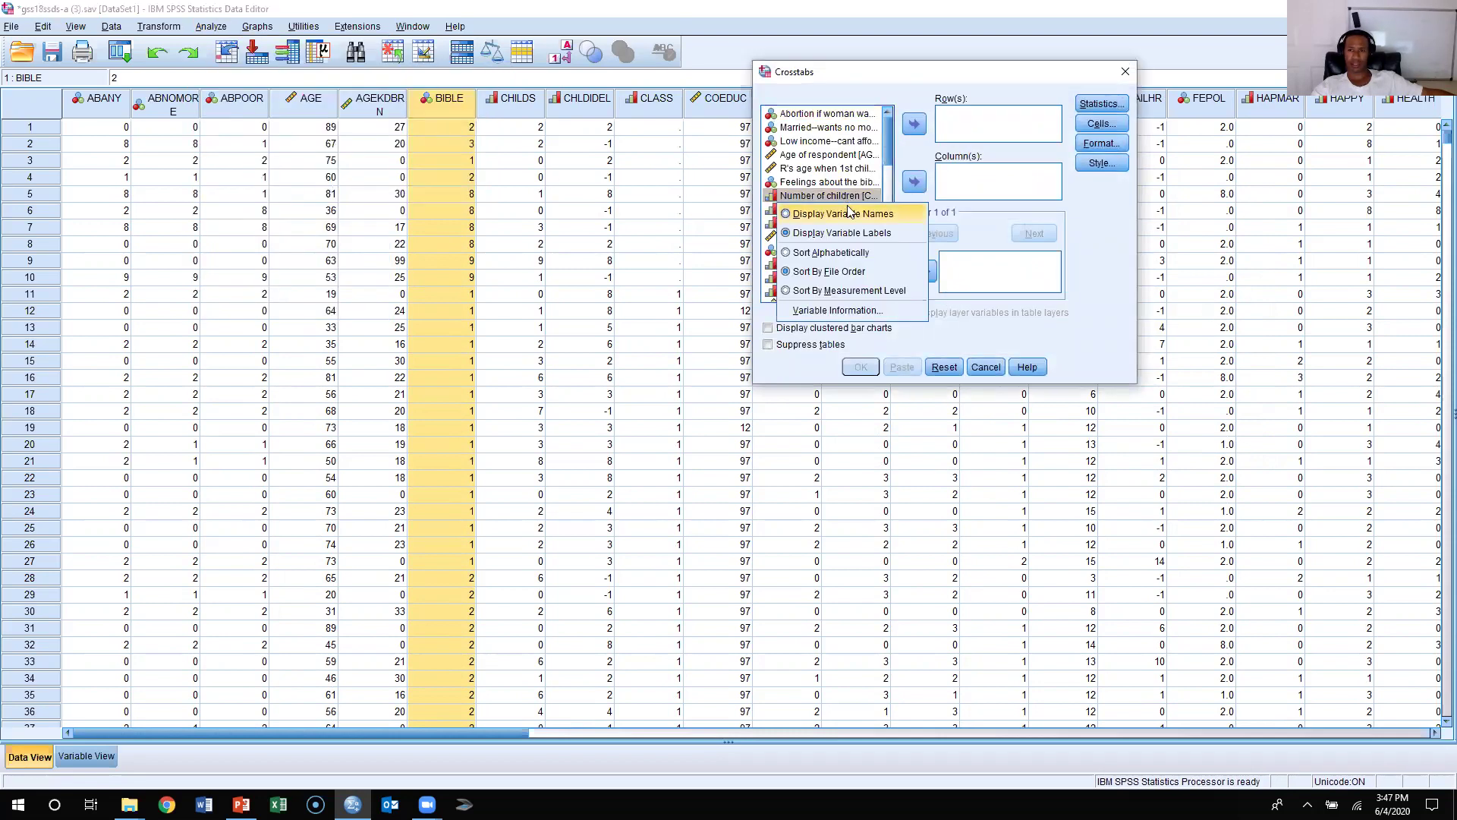
{"action": "left_click", "coordinate": [847, 213]}
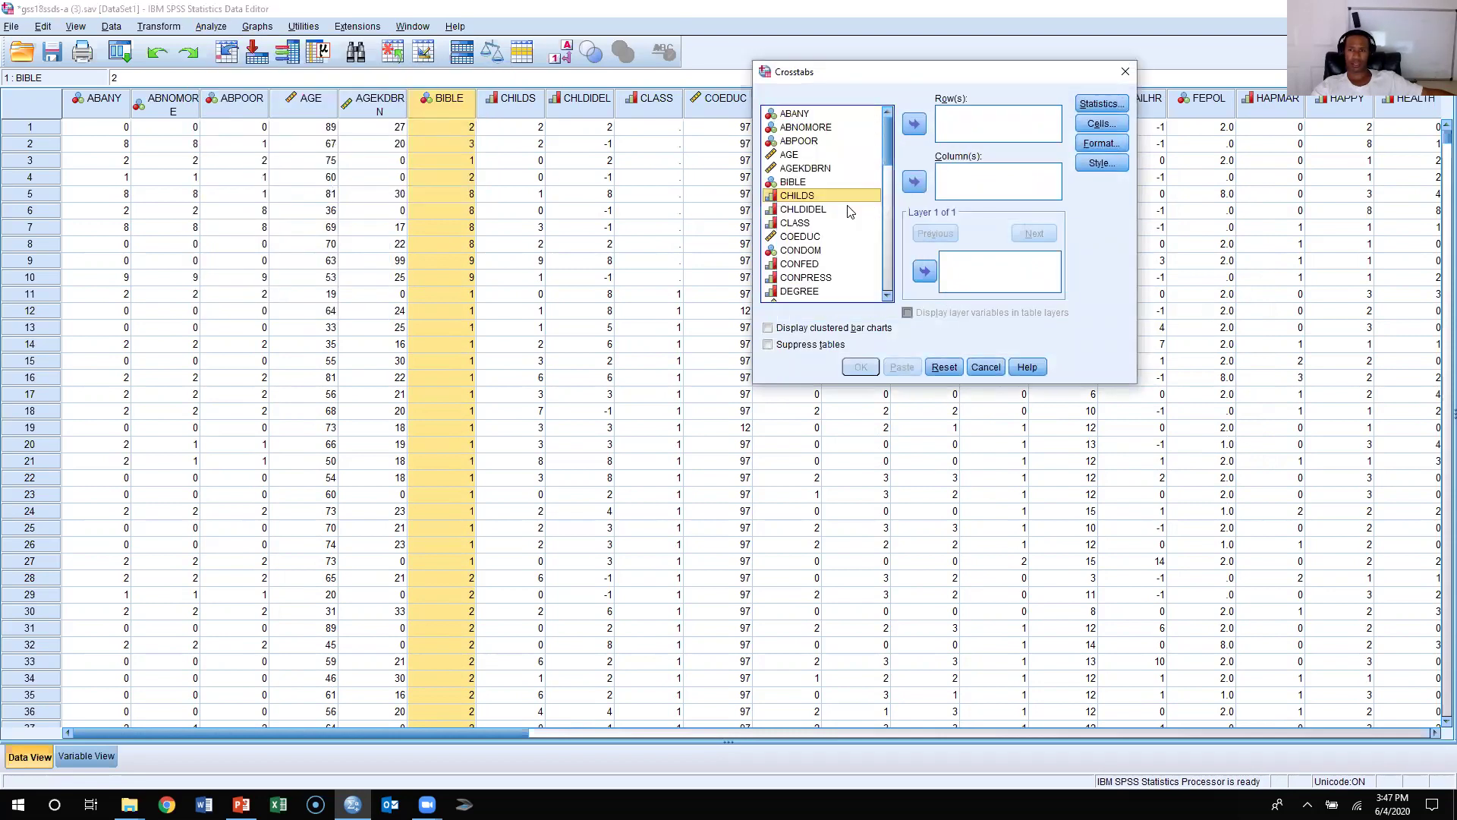
Step: Assign DEGREE as the column variable and BIBLE as the row variable of the crosstabulation
{"action": "left_click", "coordinate": [816, 293]}
{"action": "left_click", "coordinate": [912, 187]}
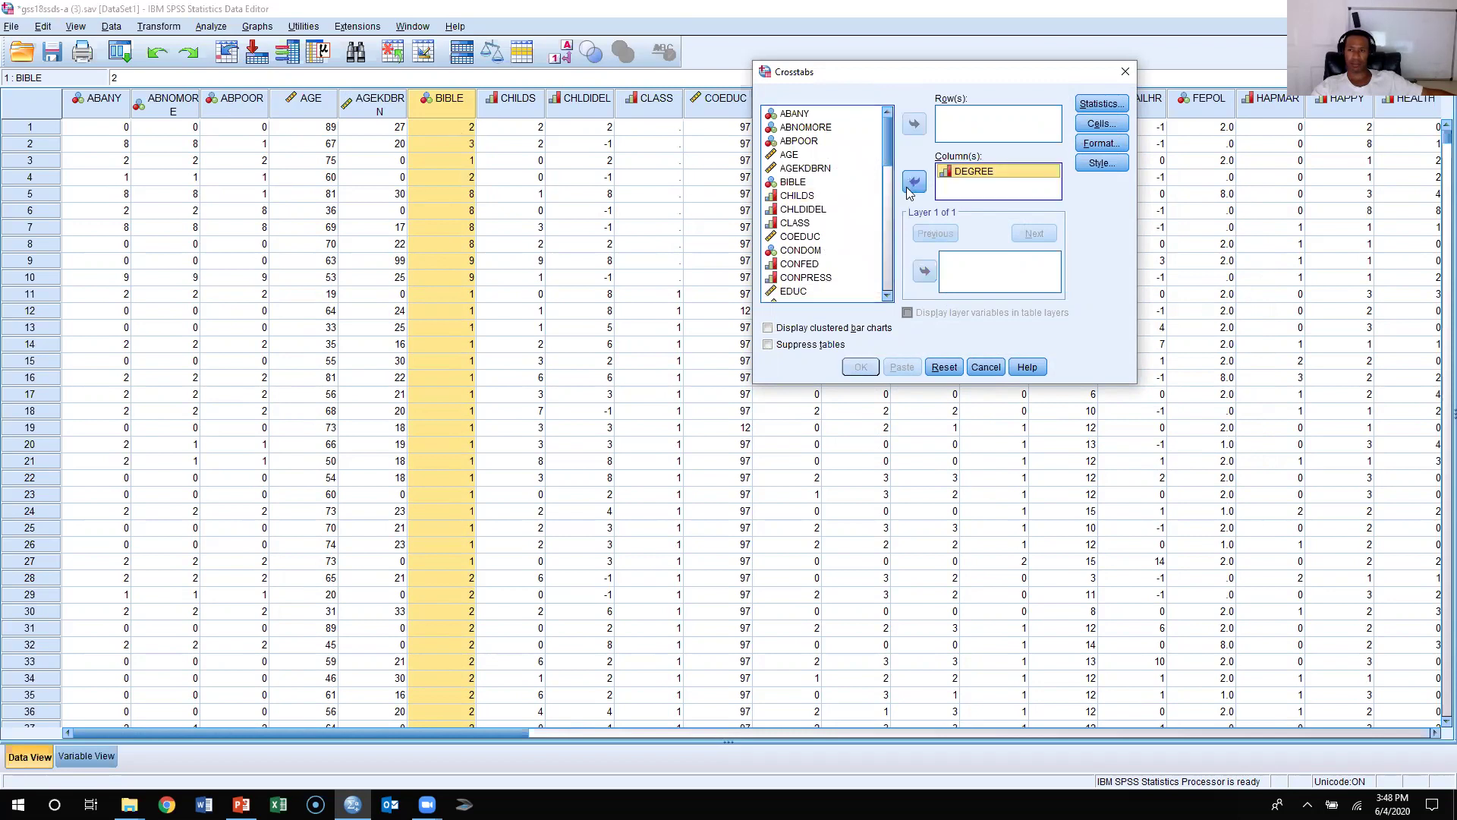
{"action": "left_click", "coordinate": [801, 183]}
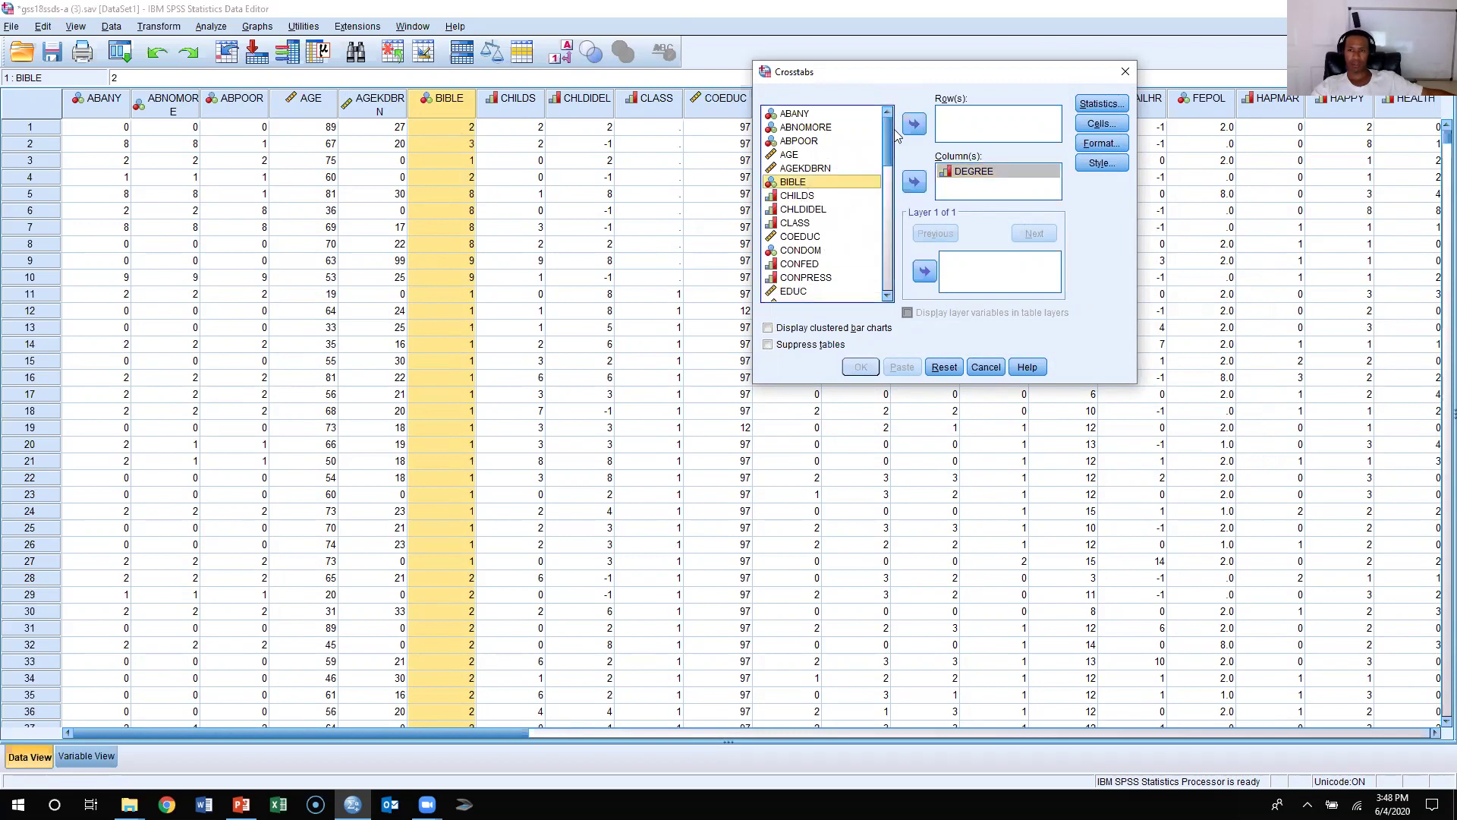
{"action": "left_click", "coordinate": [914, 124]}
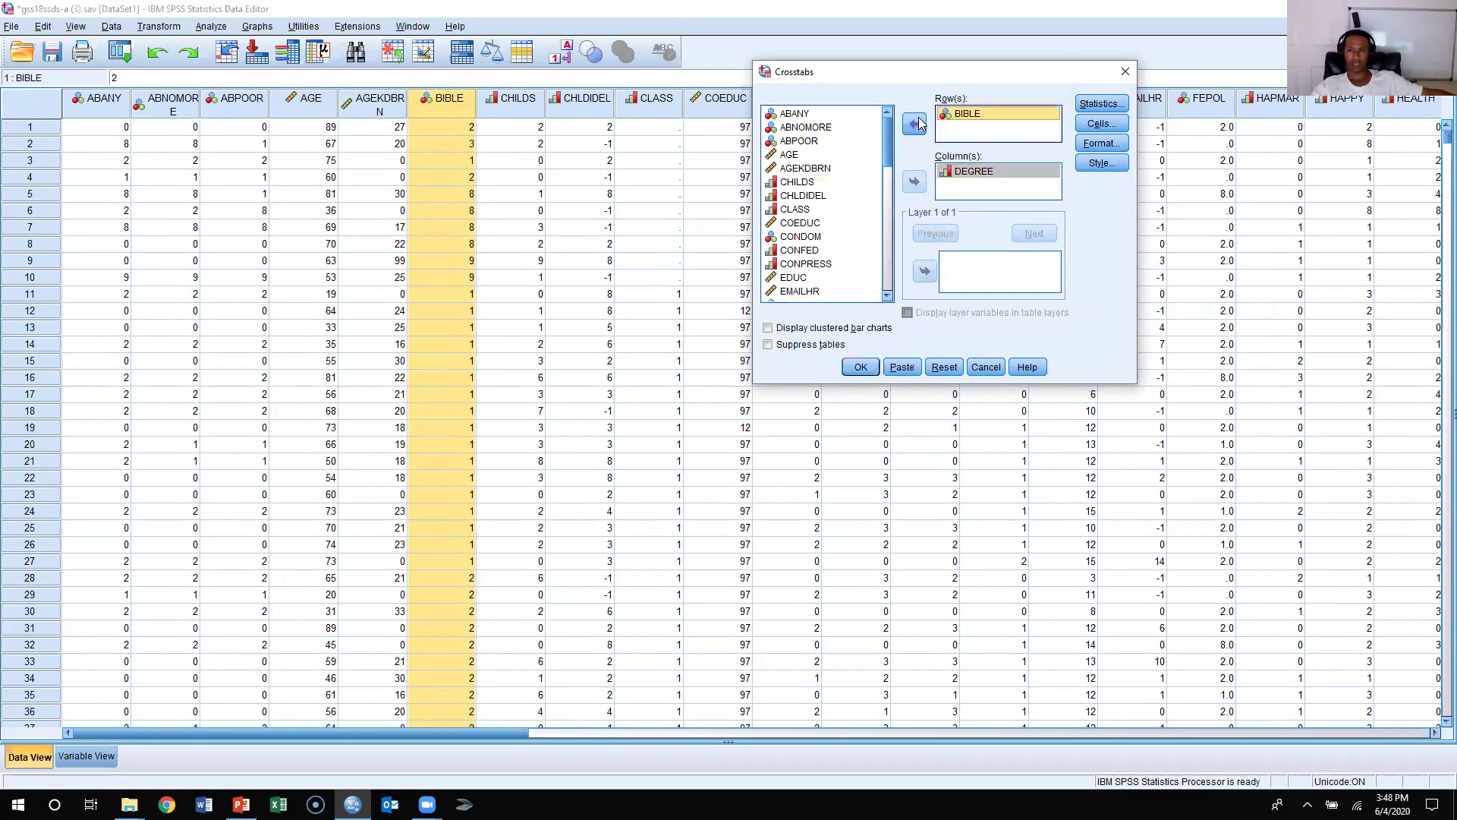
Step: Add column percentages to the observed counts in the crosstabulation's cell display
{"action": "left_click", "coordinate": [1102, 124]}
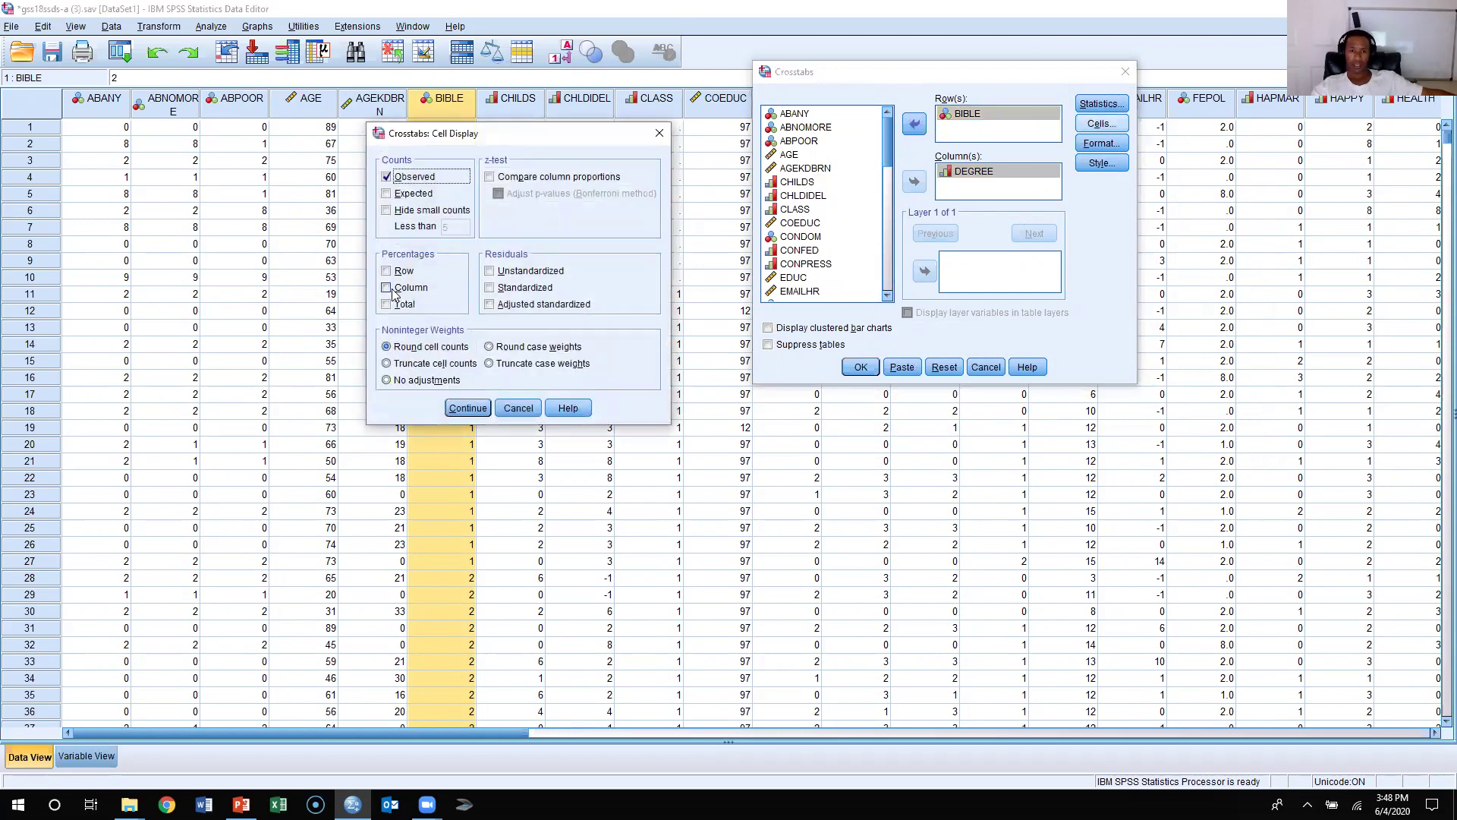
{"action": "left_click", "coordinate": [386, 287]}
{"action": "left_click", "coordinate": [477, 409]}
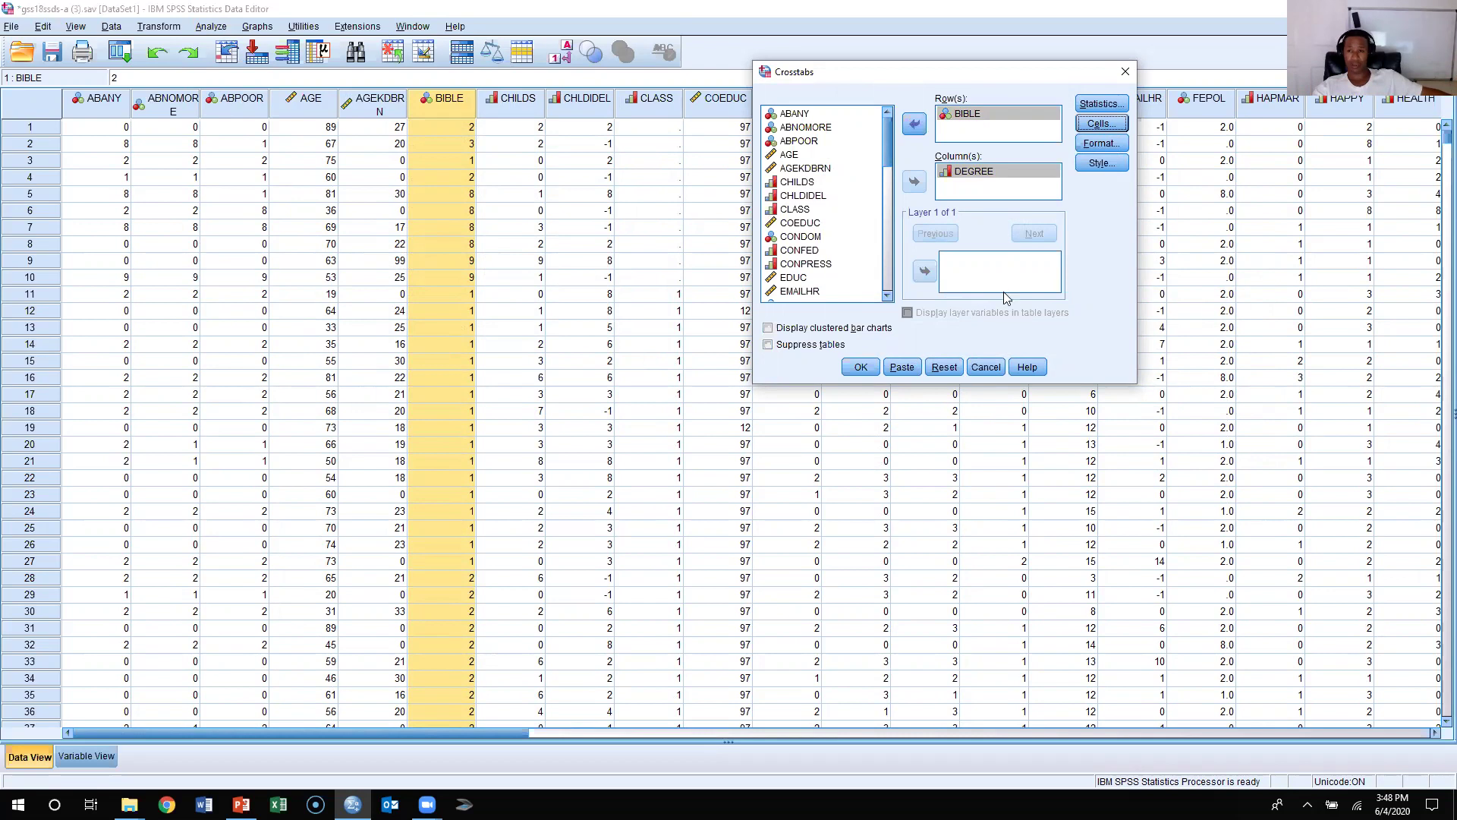
Step: Request the Chi-square, Lambda, and Phi and Cramer's V statistics and run the crosstabulation
{"action": "left_click", "coordinate": [1099, 104]}
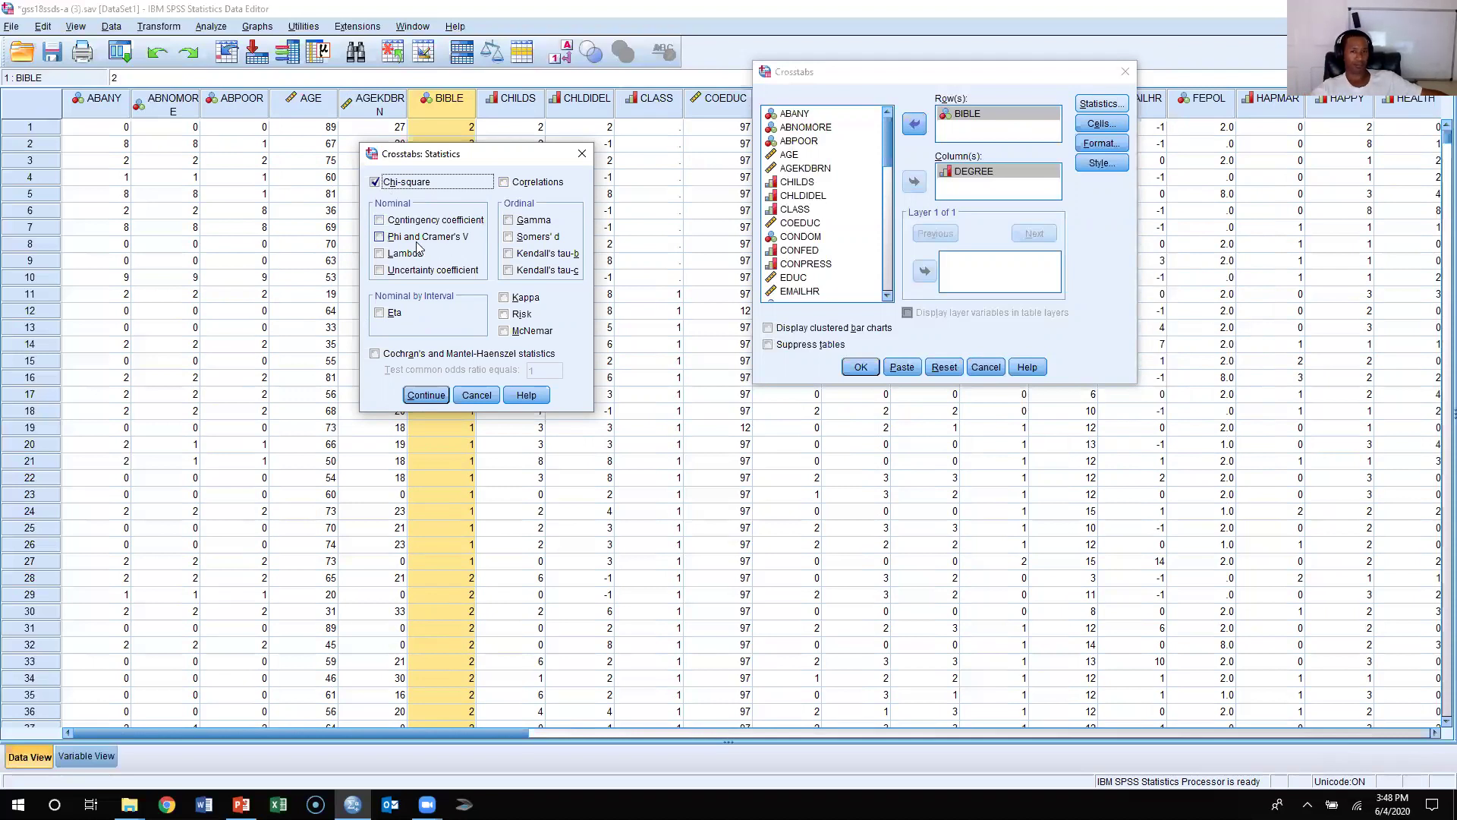
{"action": "left_click", "coordinate": [380, 253]}
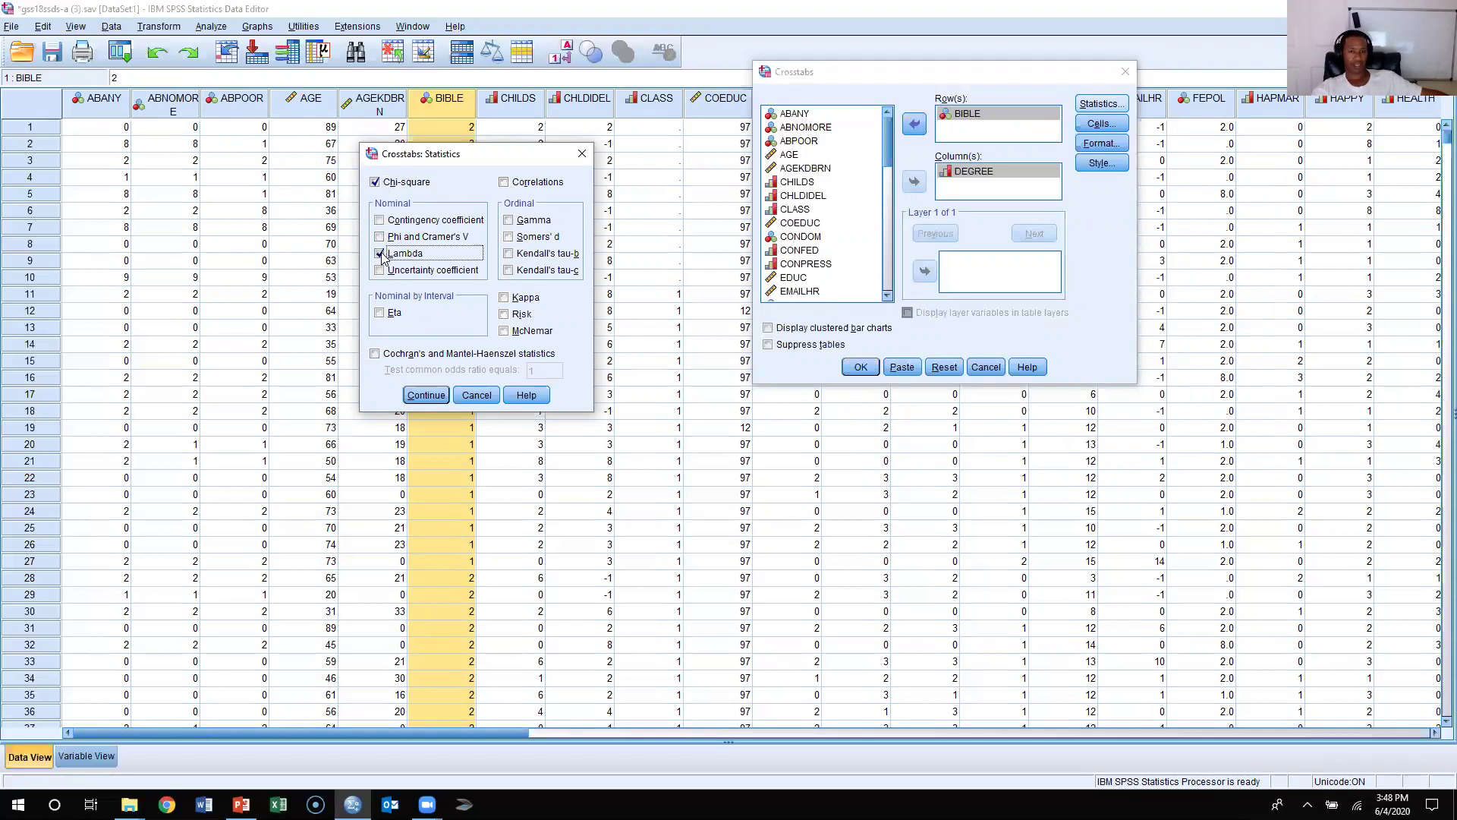
{"action": "left_click", "coordinate": [380, 237]}
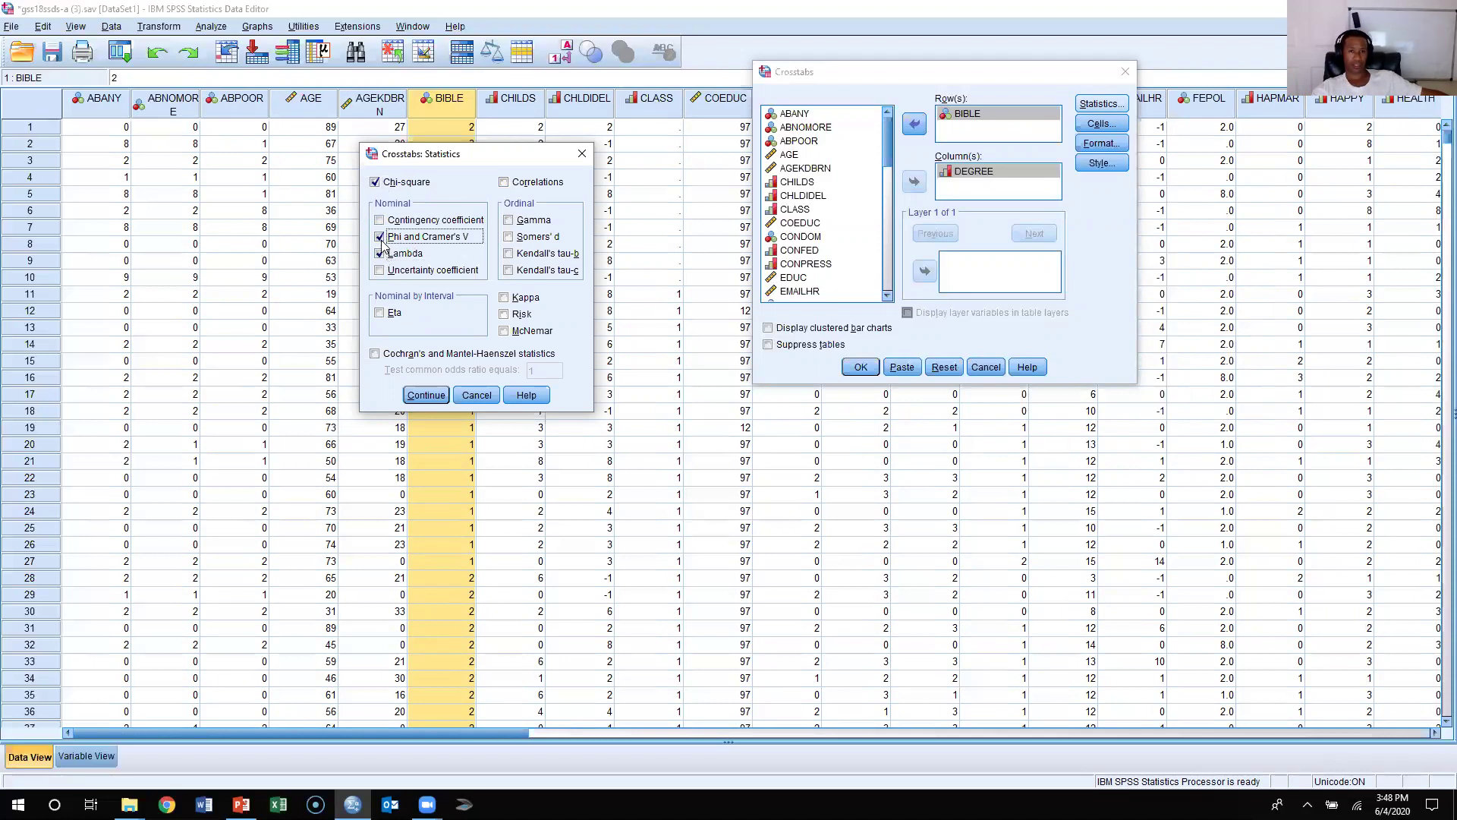
{"action": "left_click", "coordinate": [437, 394]}
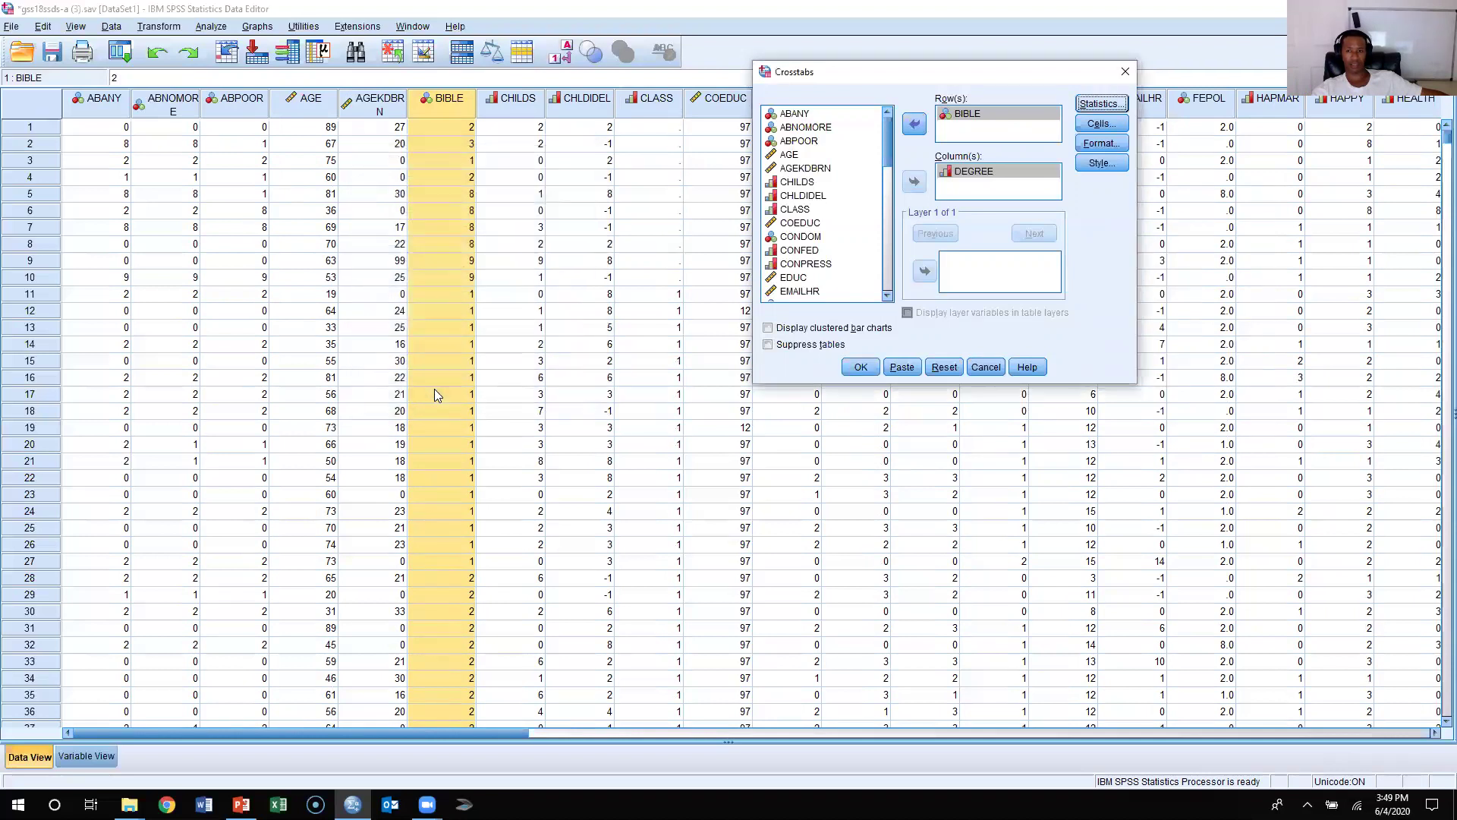
{"action": "left_click", "coordinate": [860, 369]}
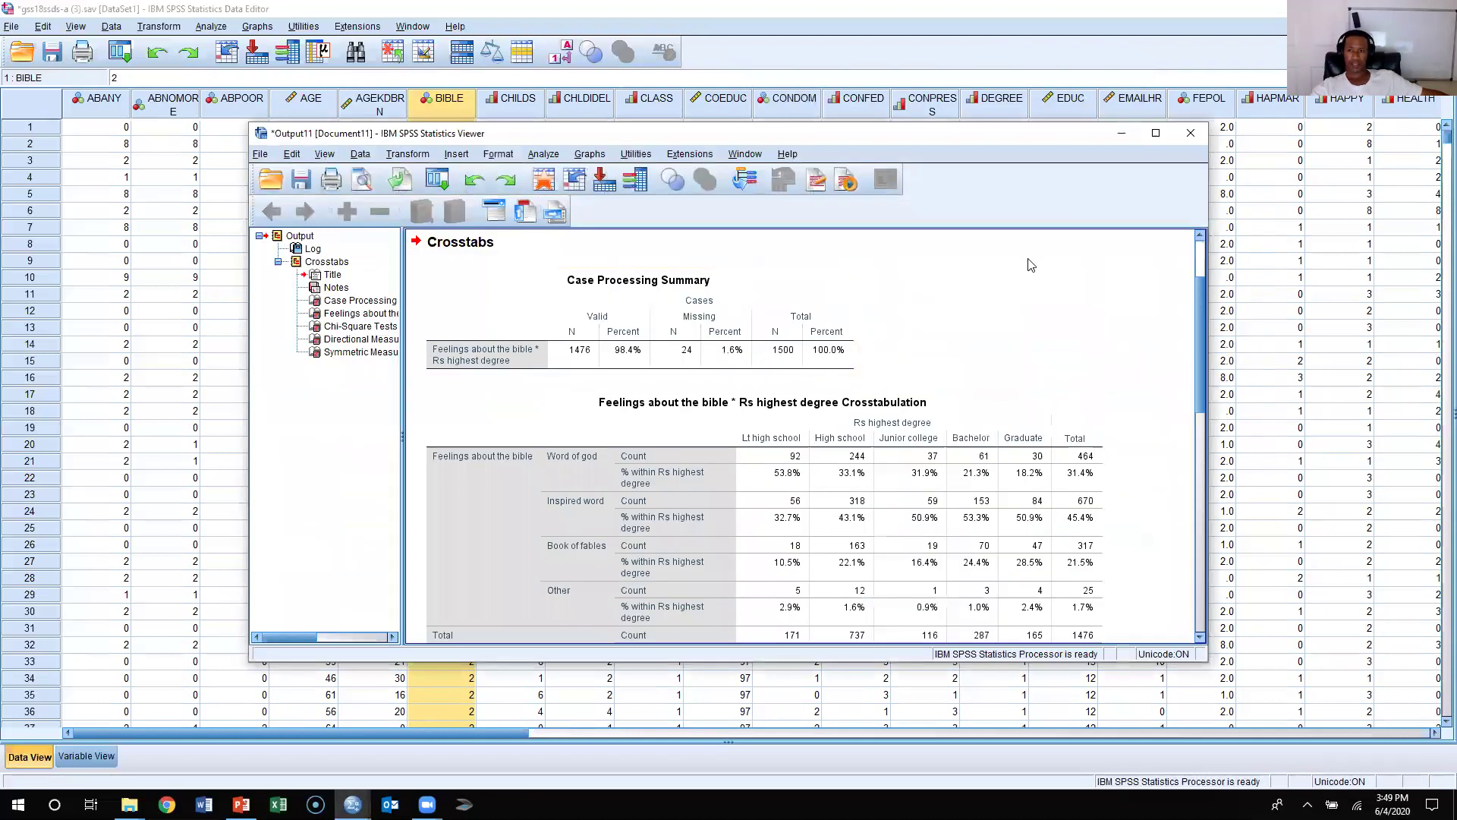
Step: Examine the BIBLE by DEGREE crosstabulation, the chi-square tests, and the directional and symmetric measures in the maximized output
{"action": "left_click", "coordinate": [1155, 132]}
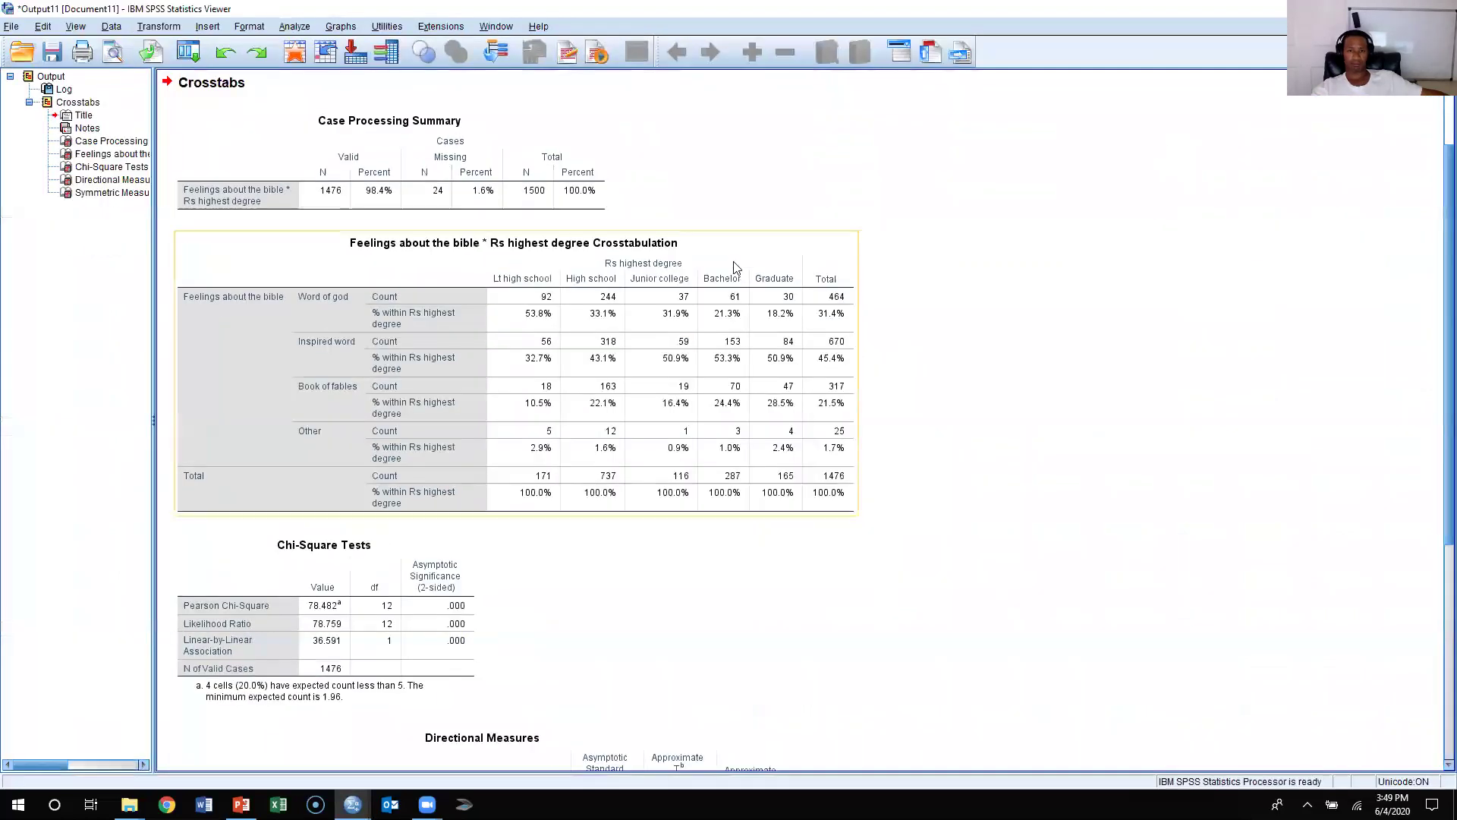
{"action": "scroll", "coordinate": [964, 294], "scroll_direction": "up", "scroll_amount": 3}
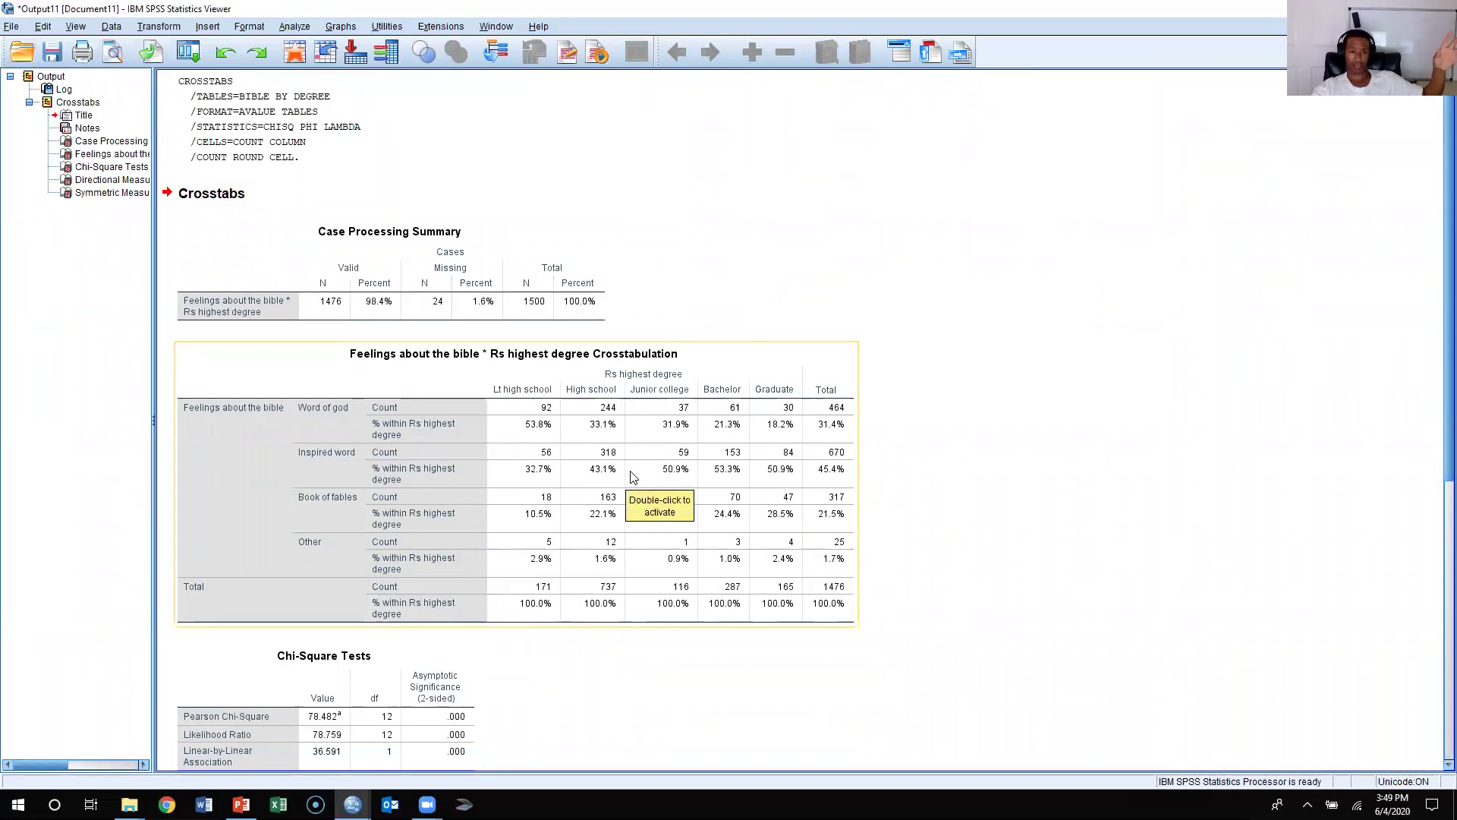
{"action": "scroll", "coordinate": [632, 477], "scroll_direction": "down", "scroll_amount": 3}
{"action": "scroll", "coordinate": [630, 475], "scroll_direction": "down", "scroll_amount": 1}
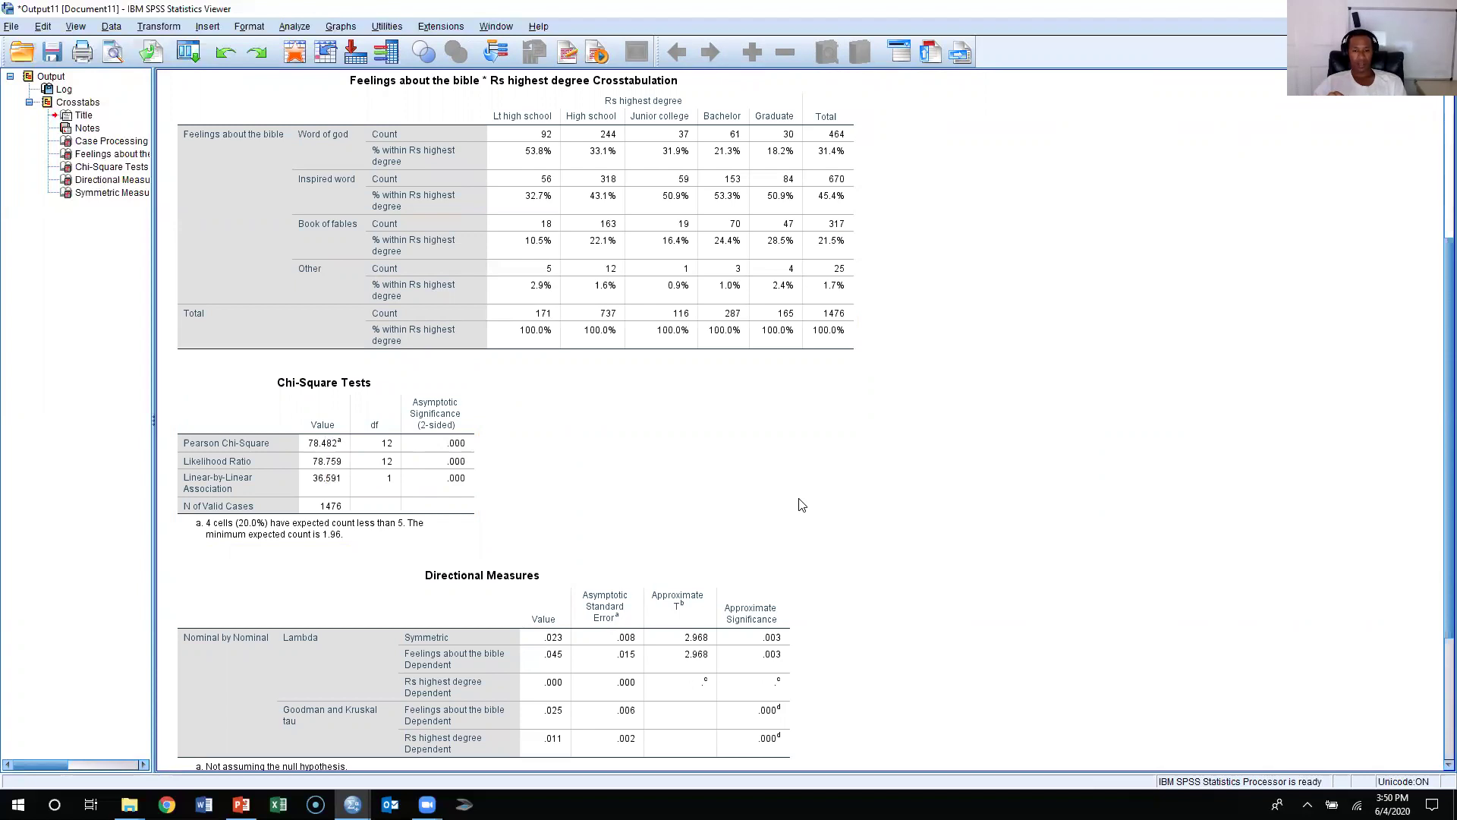
{"action": "scroll", "coordinate": [1106, 510], "scroll_direction": "down", "scroll_amount": 3}
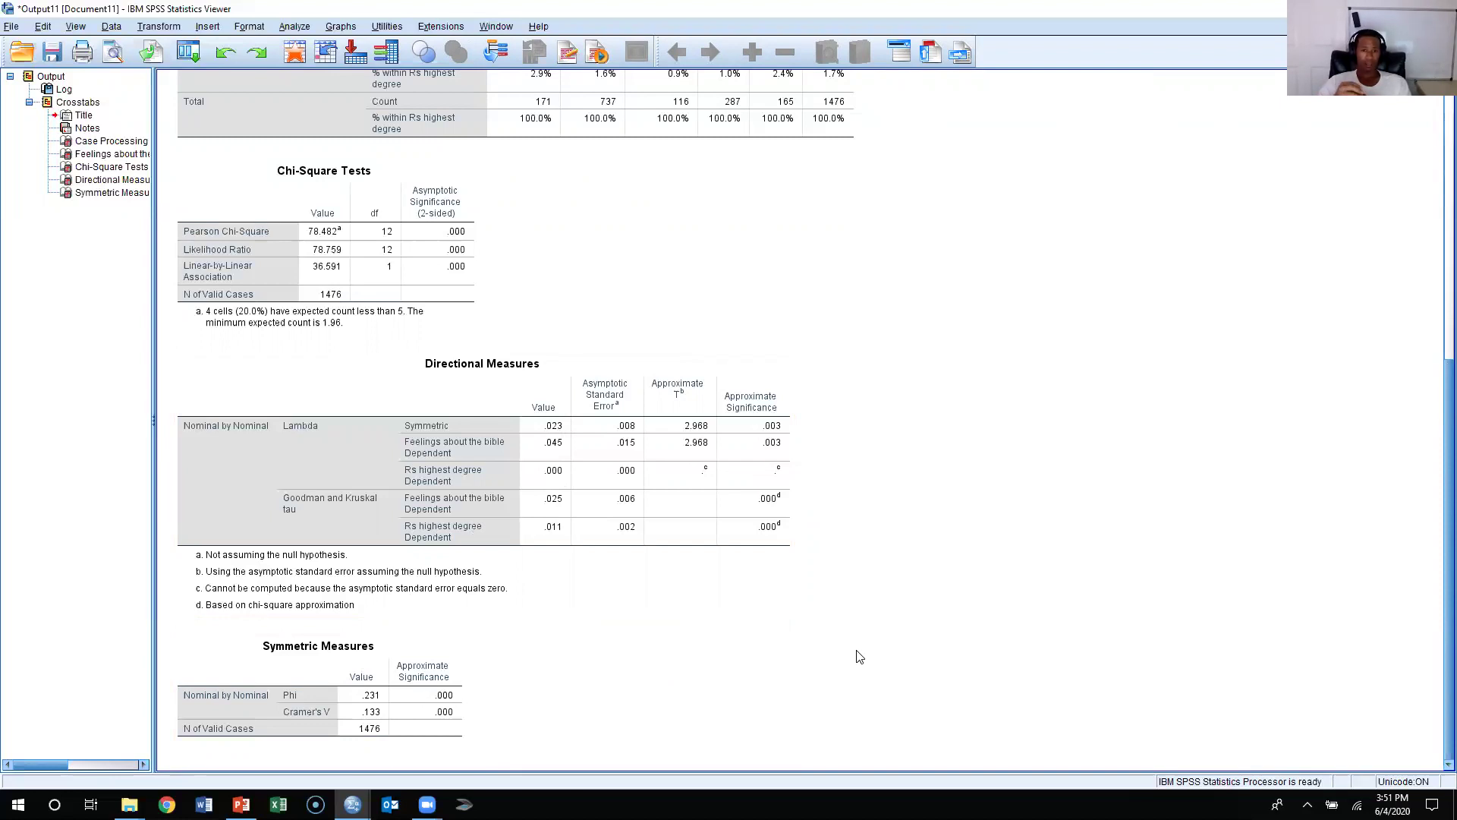
{"action": "left_click", "coordinate": [660, 507]}
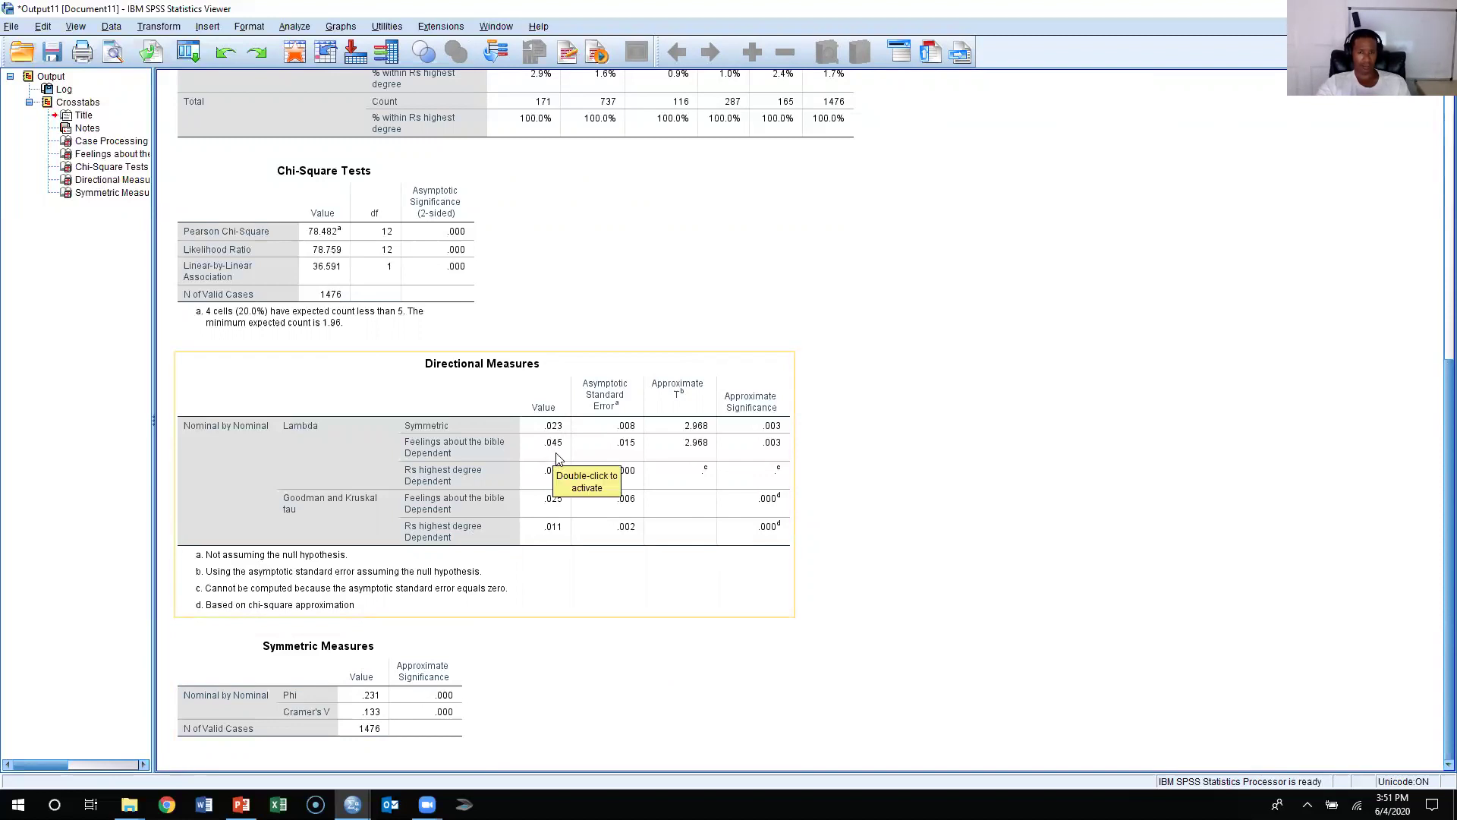
{"action": "left_click", "coordinate": [996, 472]}
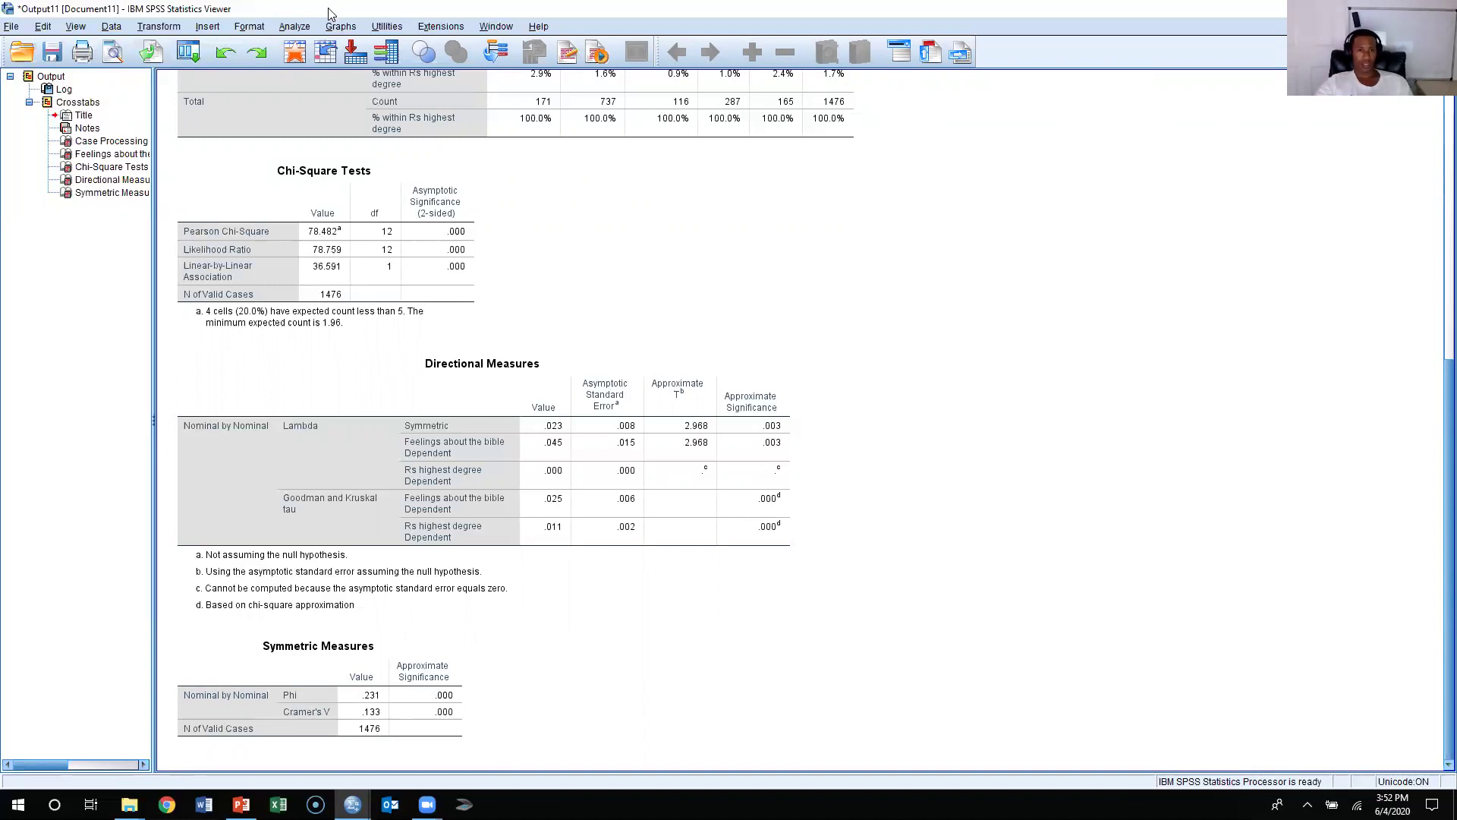
Step: Reopen the crosstabulation setup and replace BIBLE with HEALTH as the row variable, keeping DEGREE as the column variable
{"action": "left_click", "coordinate": [295, 26]}
{"action": "mouse_move", "coordinate": [319, 67]}
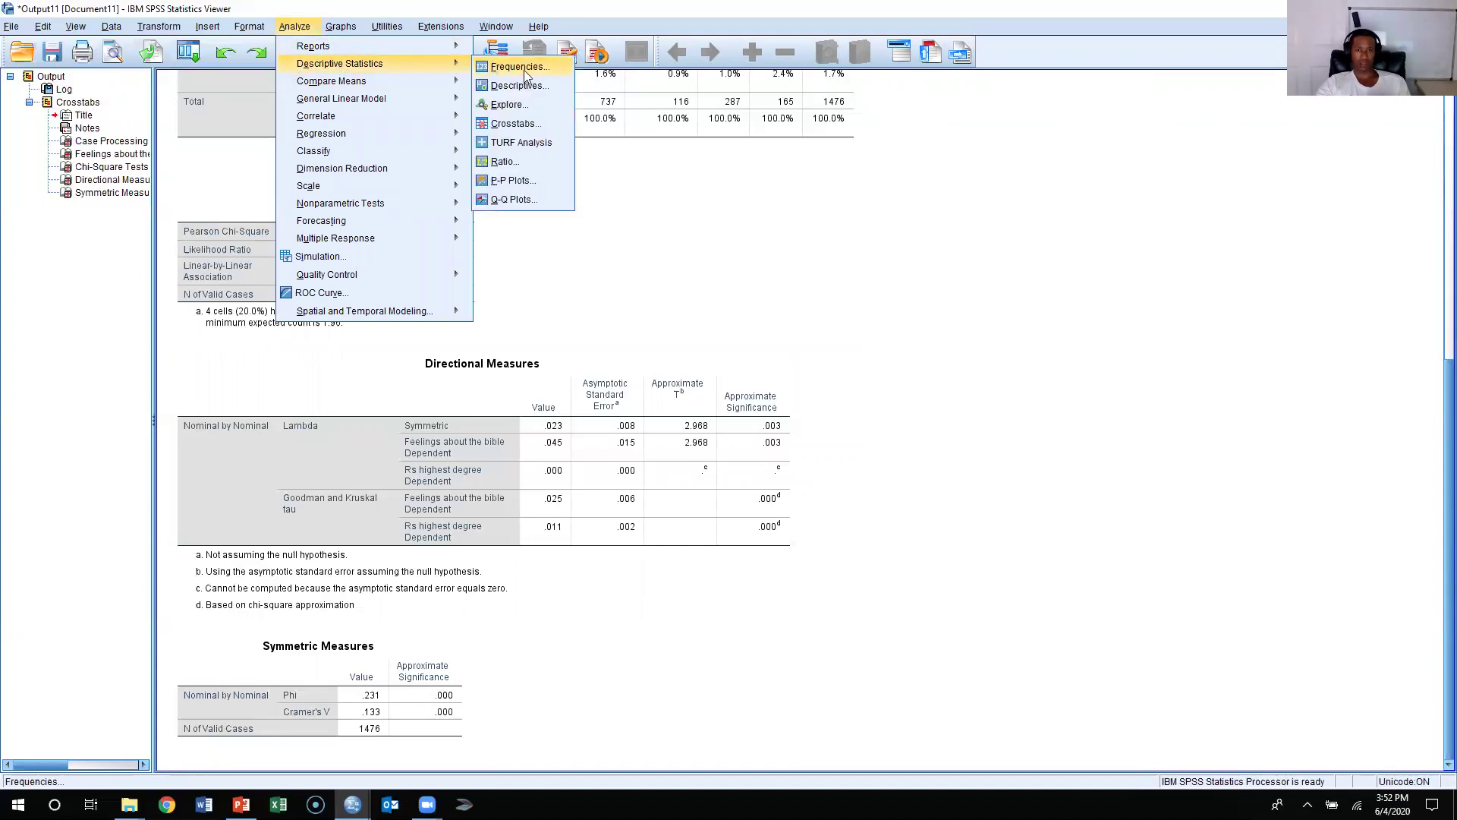
{"action": "left_click", "coordinate": [536, 123]}
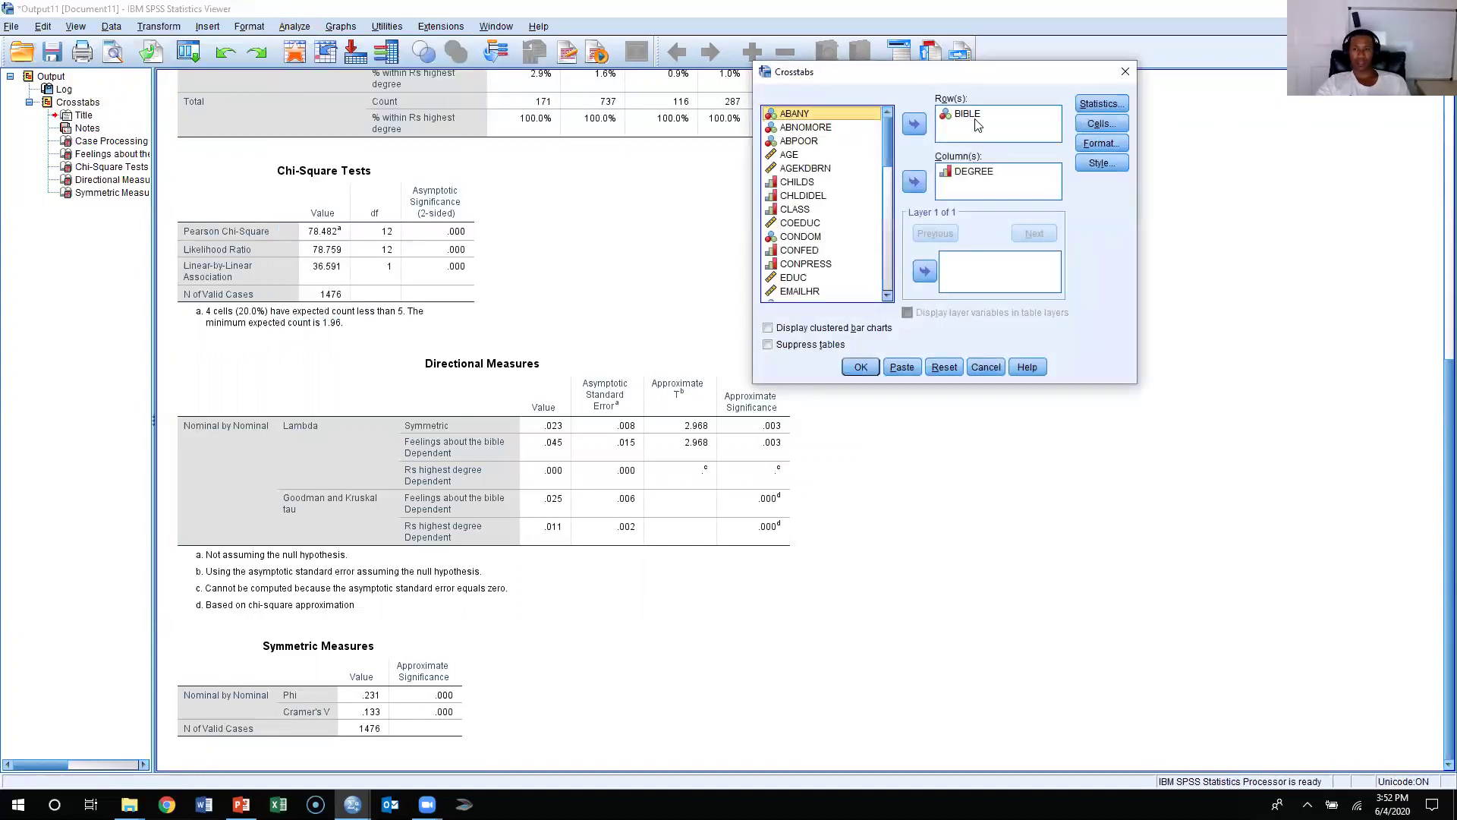
{"action": "left_click", "coordinate": [955, 127]}
{"action": "left_click", "coordinate": [915, 124]}
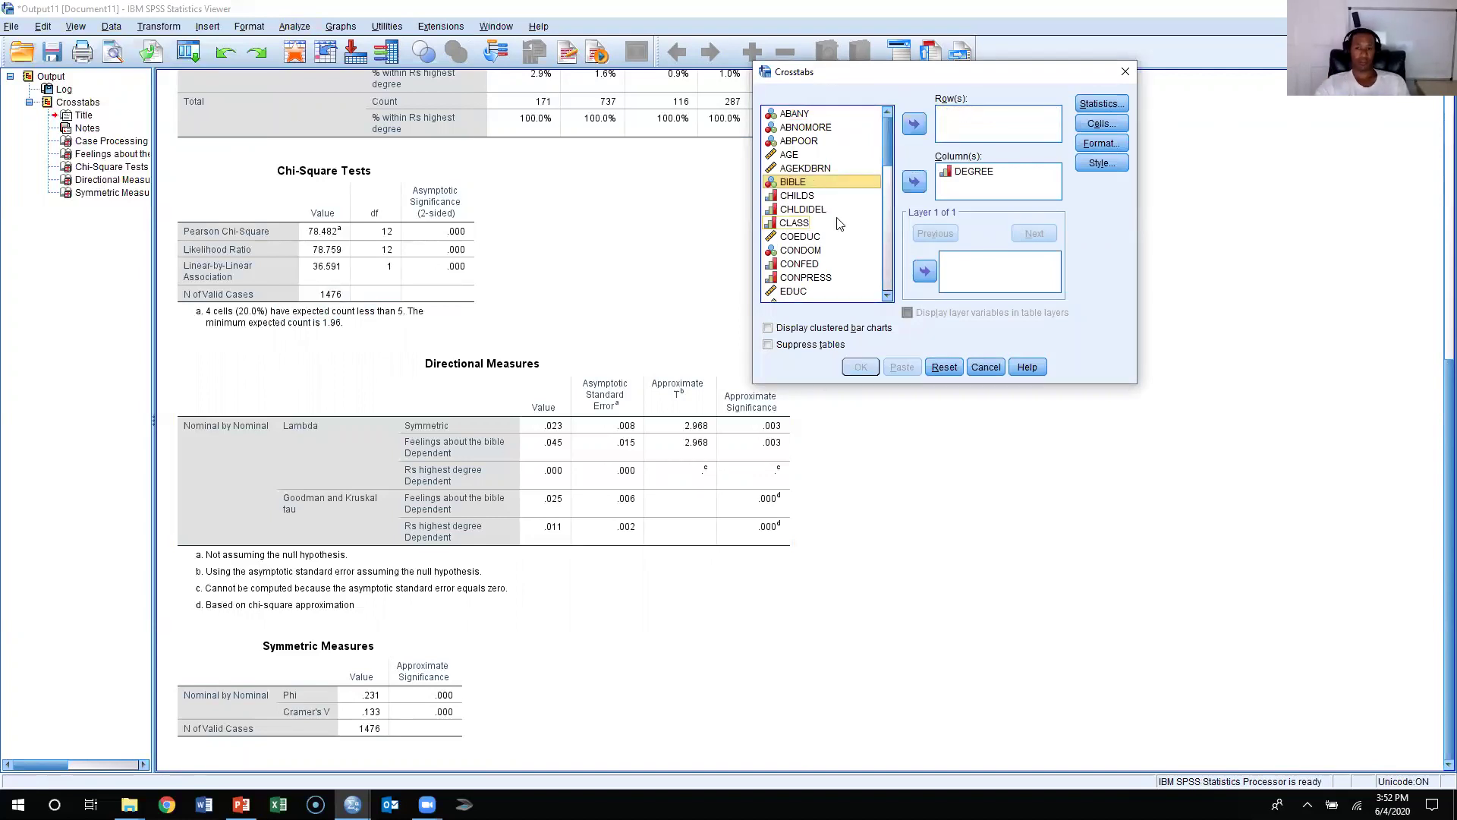
{"action": "scroll", "coordinate": [851, 227], "scroll_direction": "down", "scroll_amount": 2}
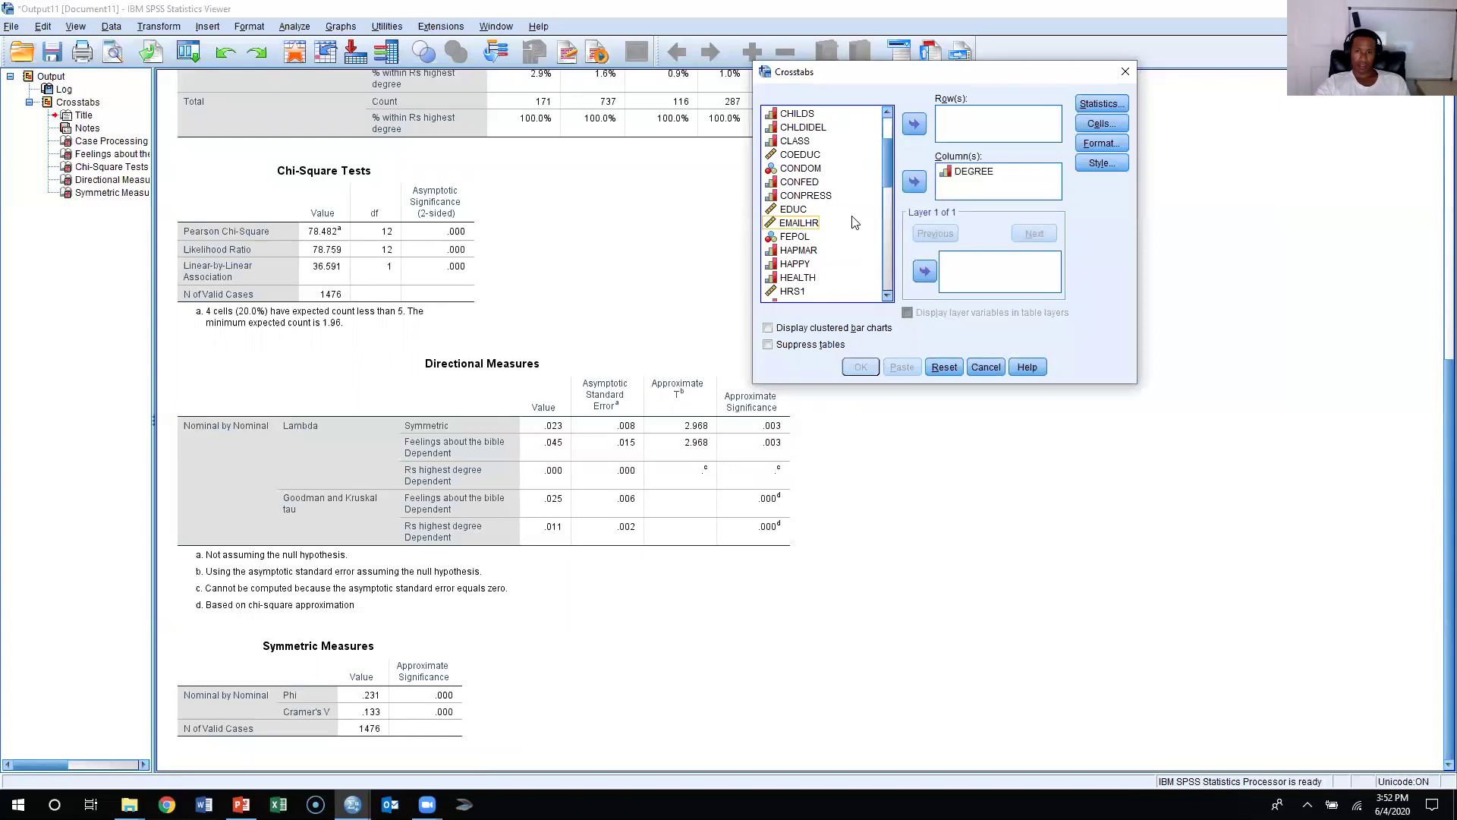
{"action": "scroll", "coordinate": [855, 221], "scroll_direction": "down", "scroll_amount": 1}
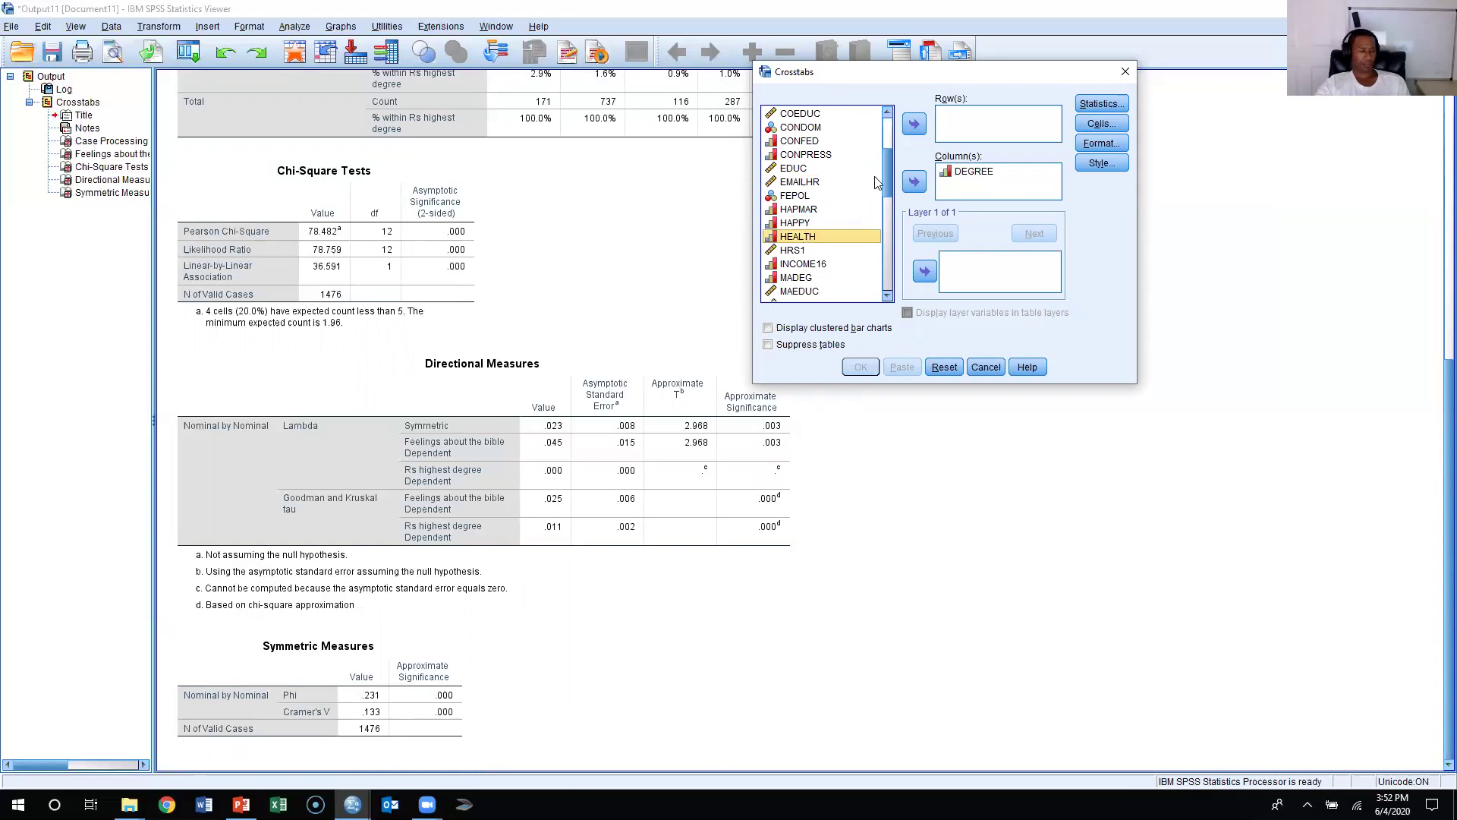
{"action": "left_click", "coordinate": [915, 123]}
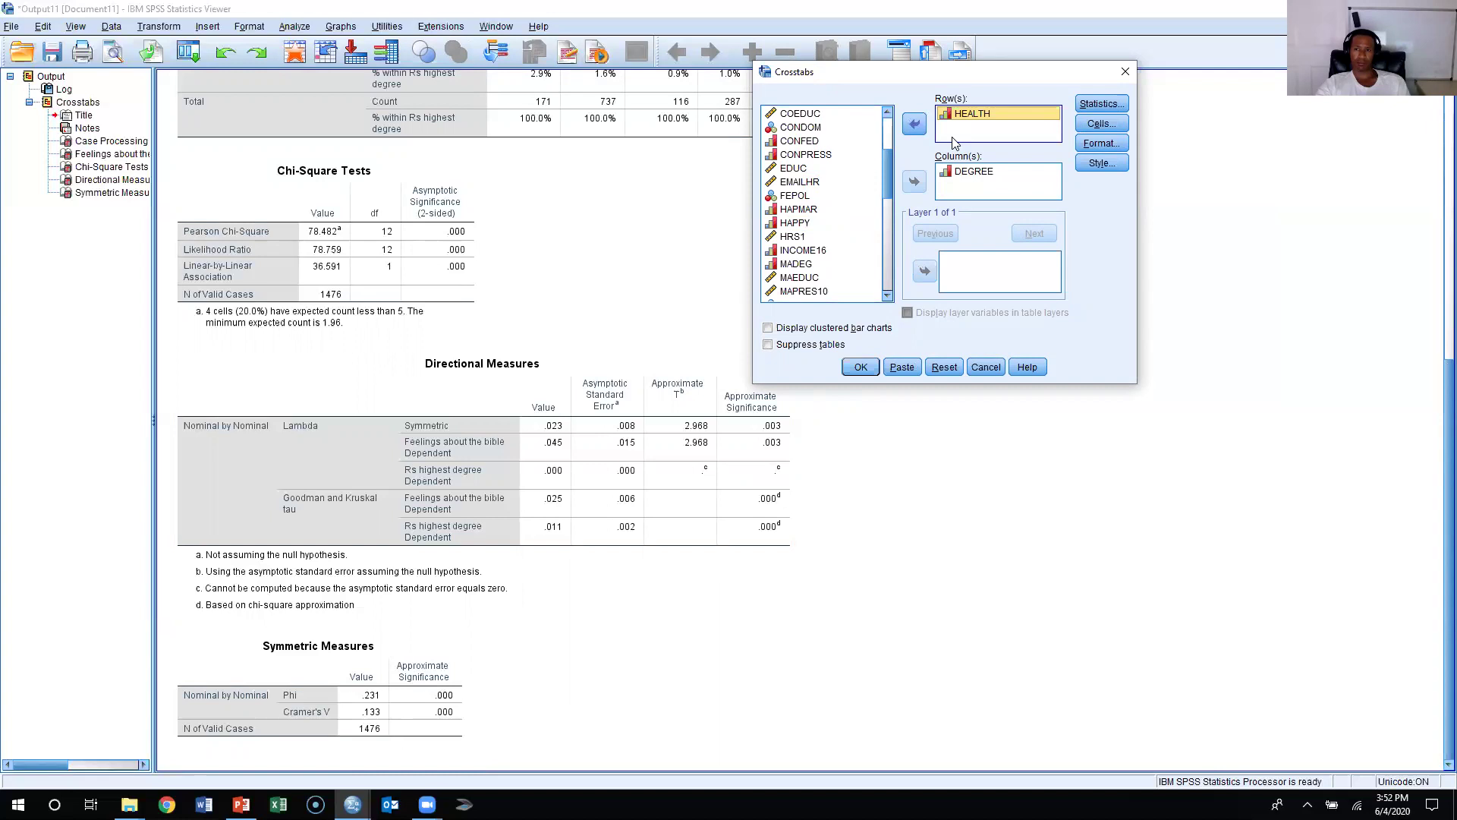
Step: Keep column percentages and Chi-square, swap Lambda and Phi and Cramer's V for the ordinal Gamma statistic, and run the crosstabulation
{"action": "left_click", "coordinate": [1109, 130]}
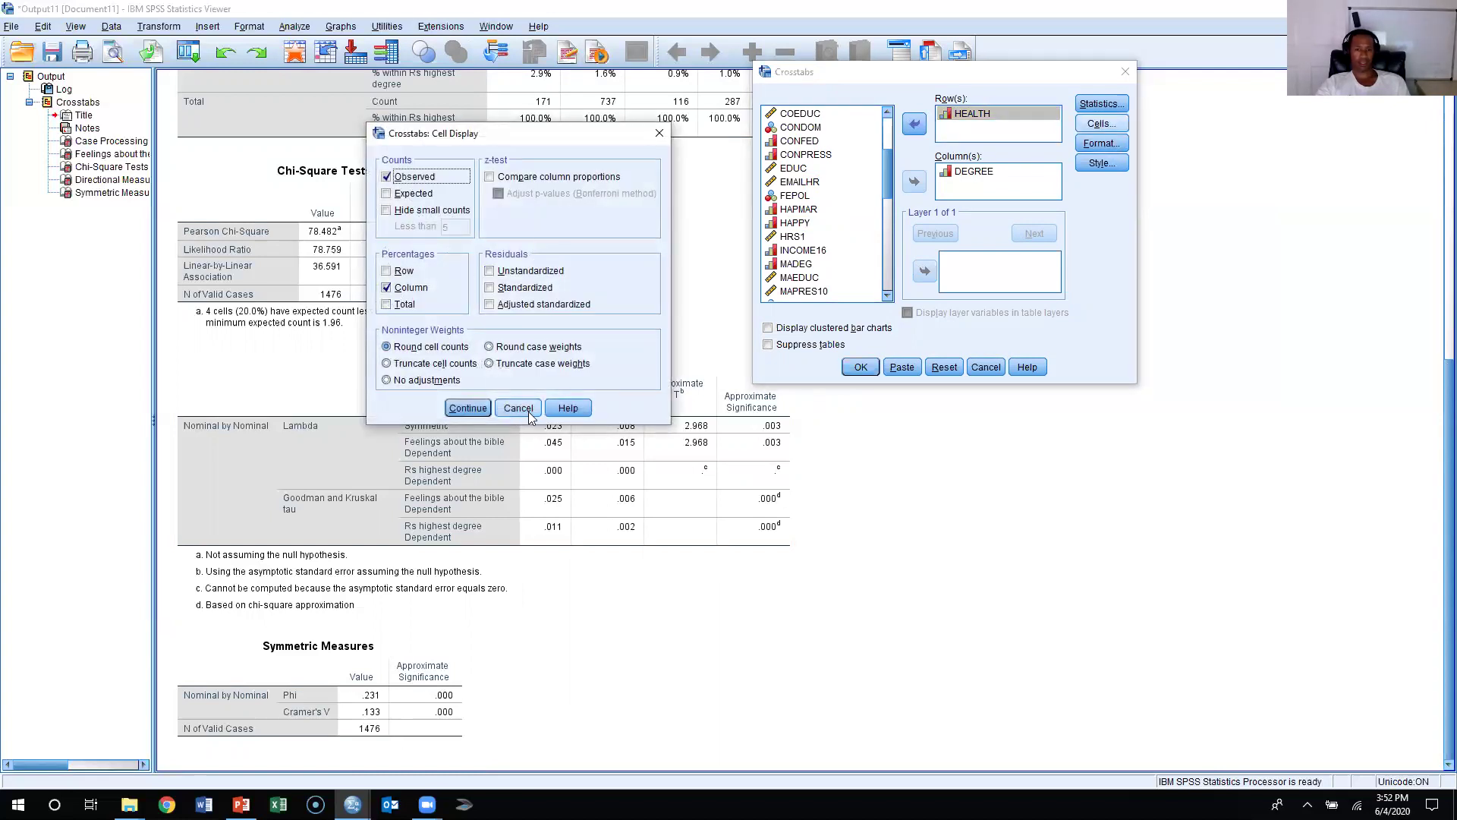
{"action": "left_click", "coordinate": [468, 408]}
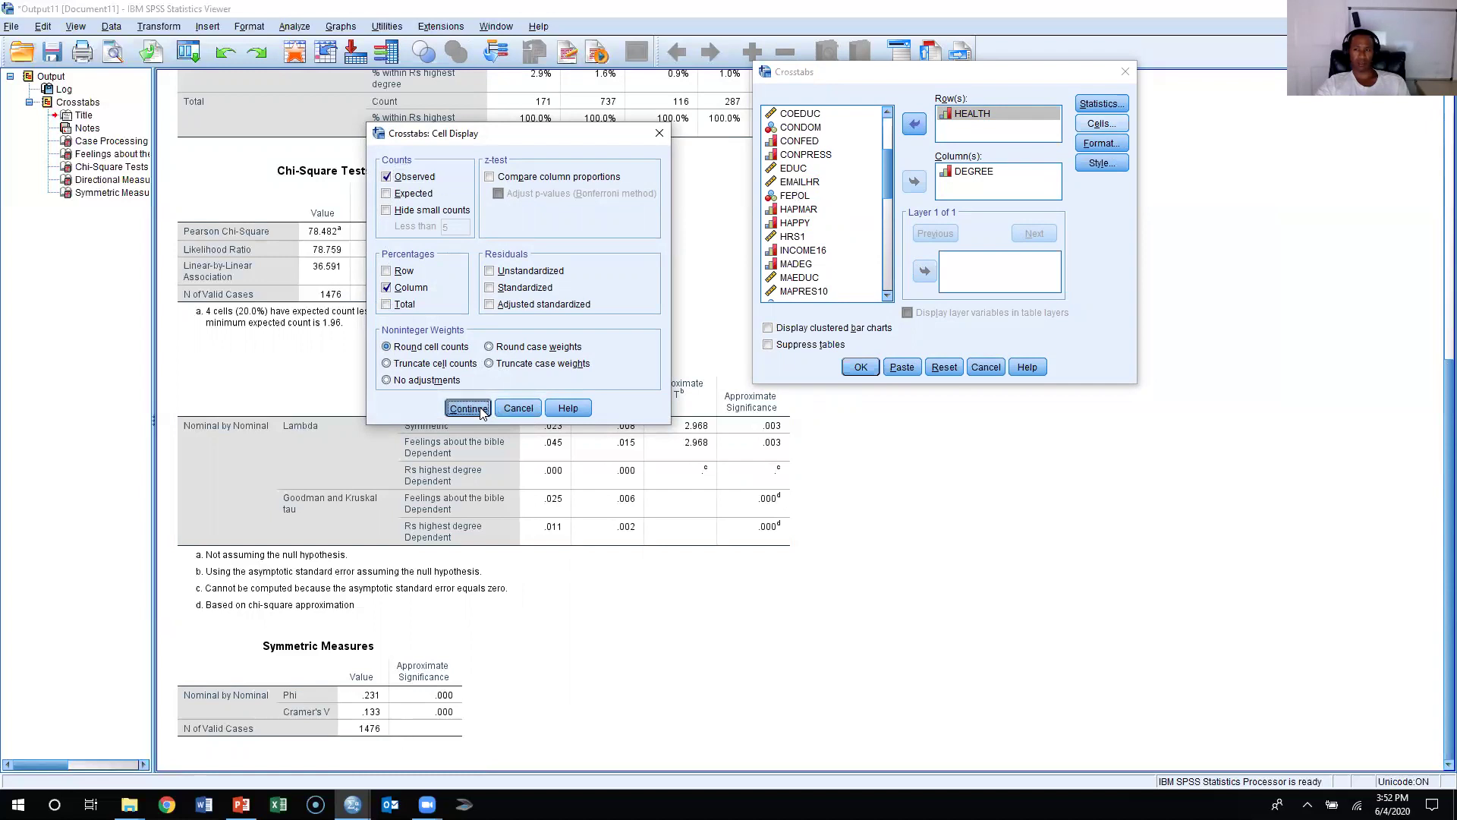
{"action": "left_click", "coordinate": [1112, 114]}
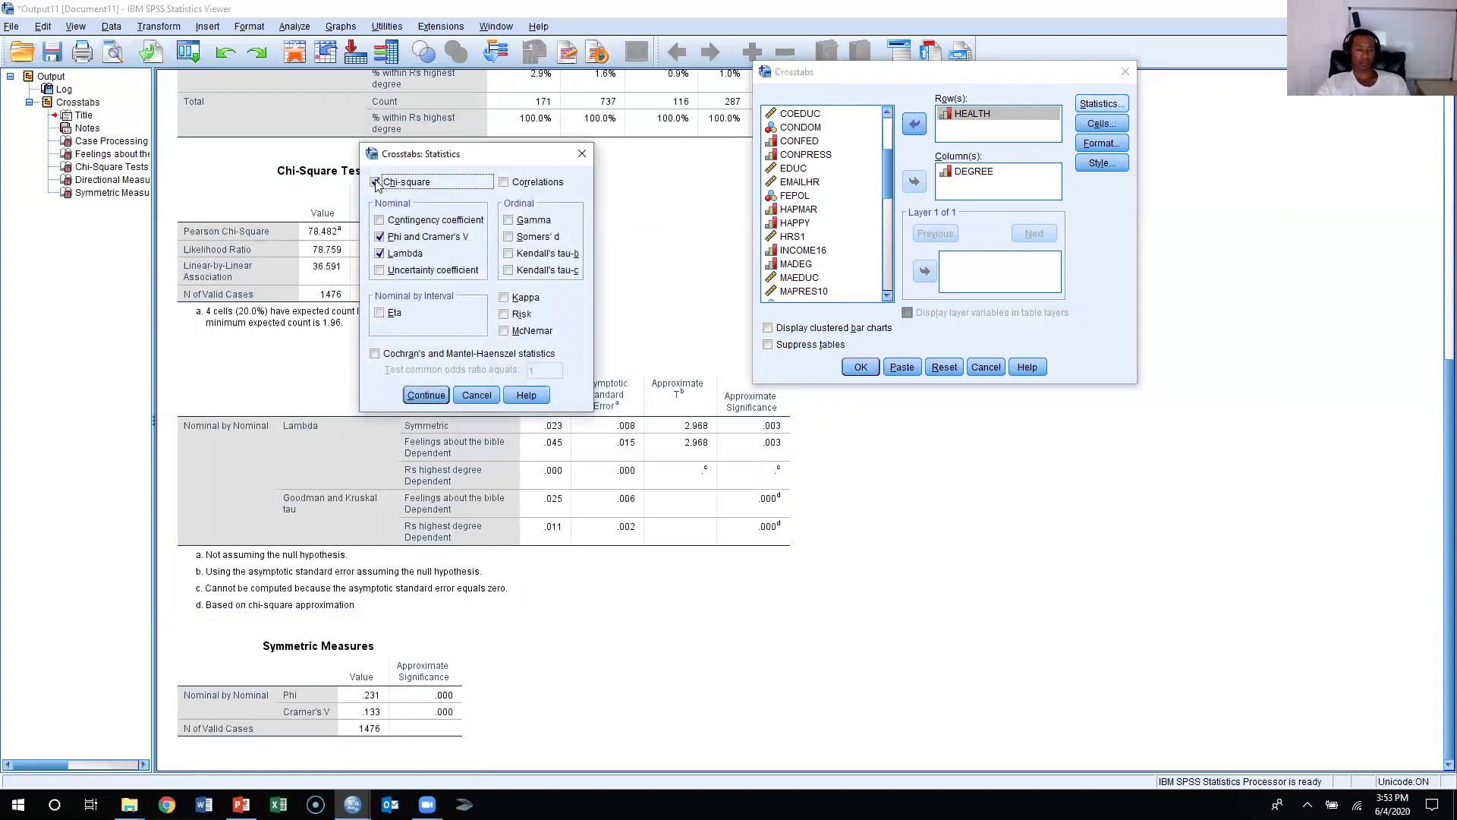
{"action": "left_click", "coordinate": [380, 238]}
{"action": "left_click", "coordinate": [380, 254]}
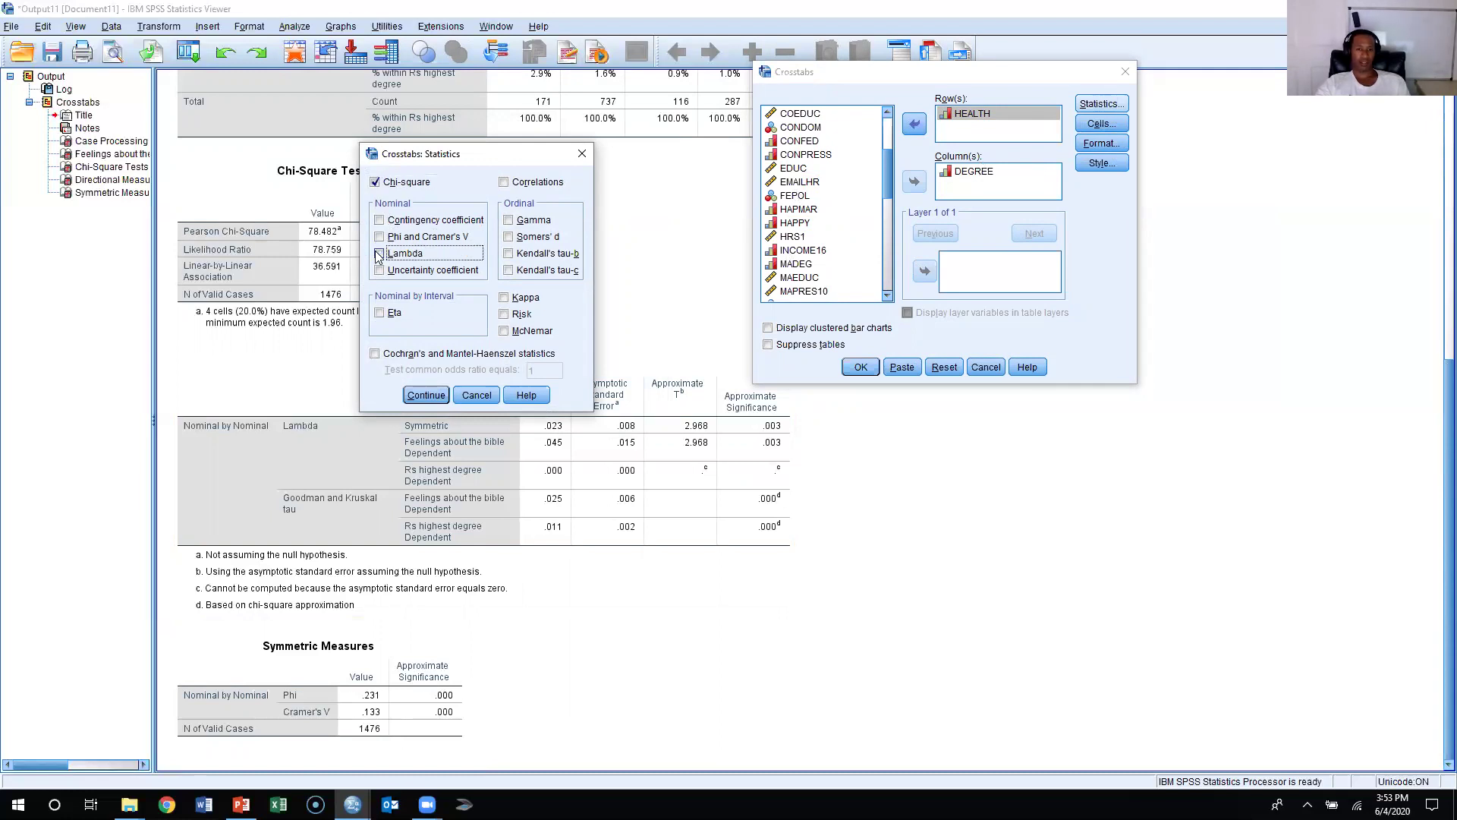
{"action": "left_click", "coordinate": [508, 221]}
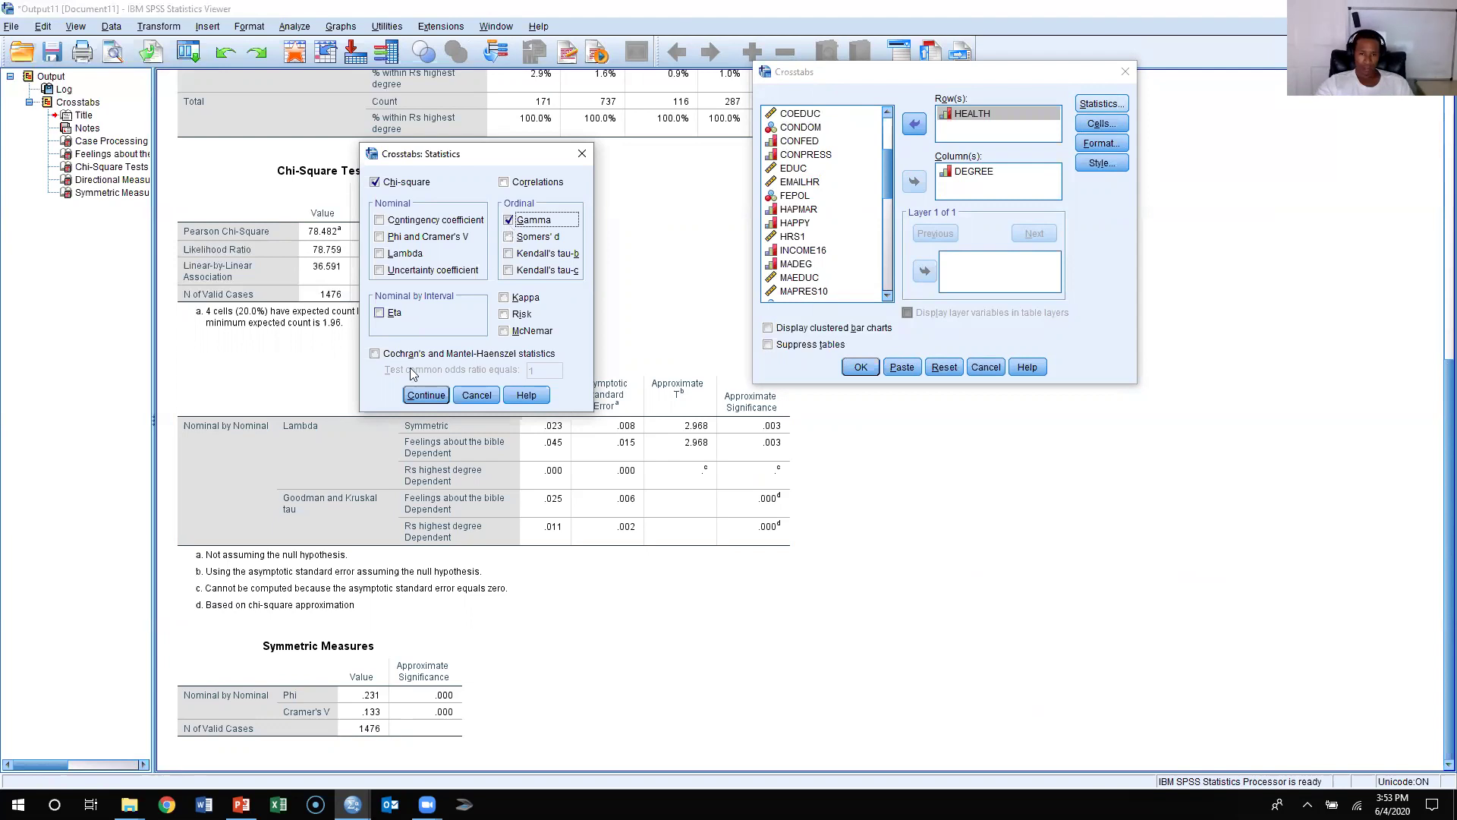
{"action": "left_click", "coordinate": [412, 395]}
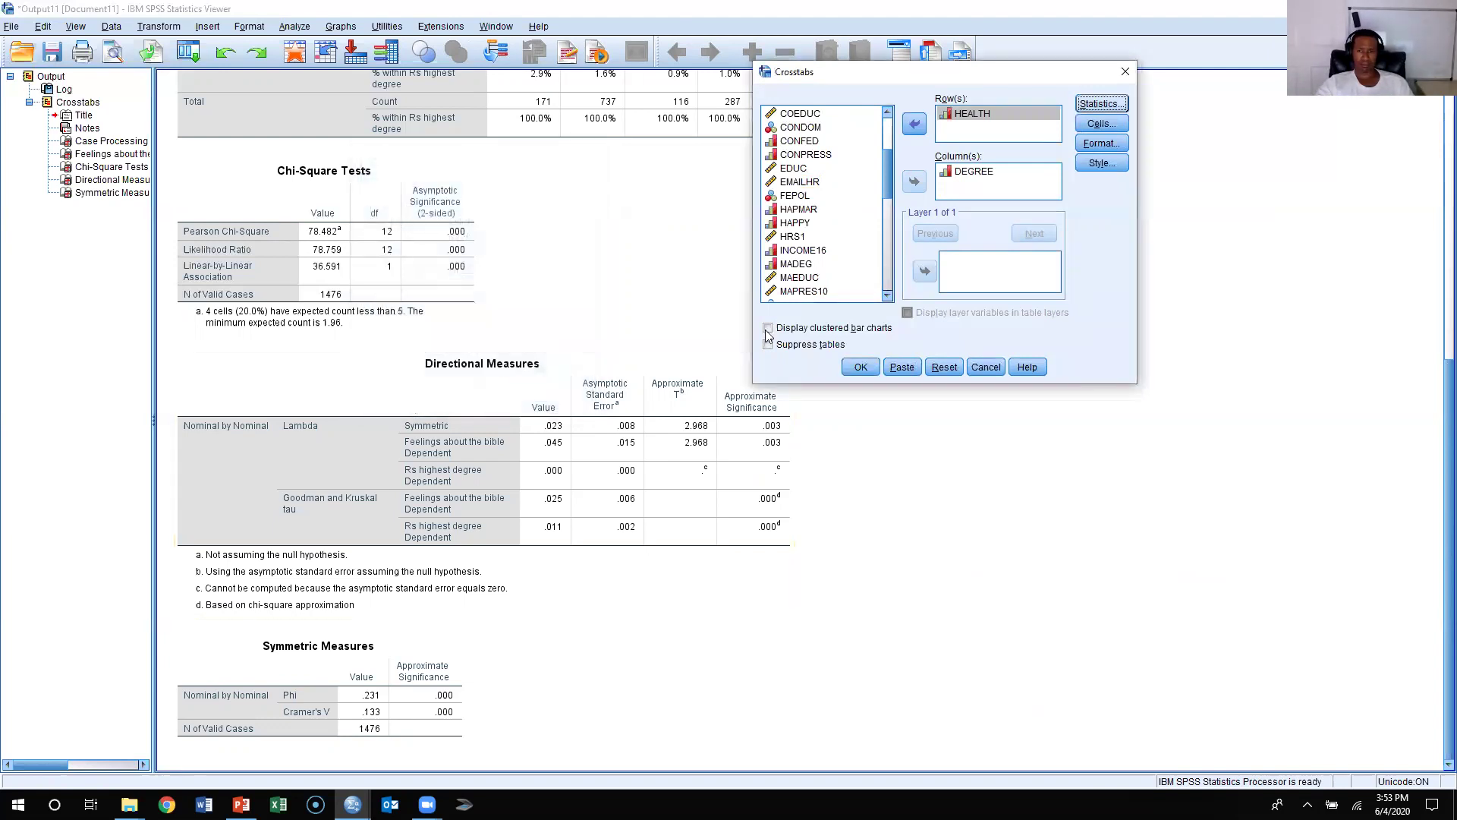
{"action": "left_click", "coordinate": [873, 370]}
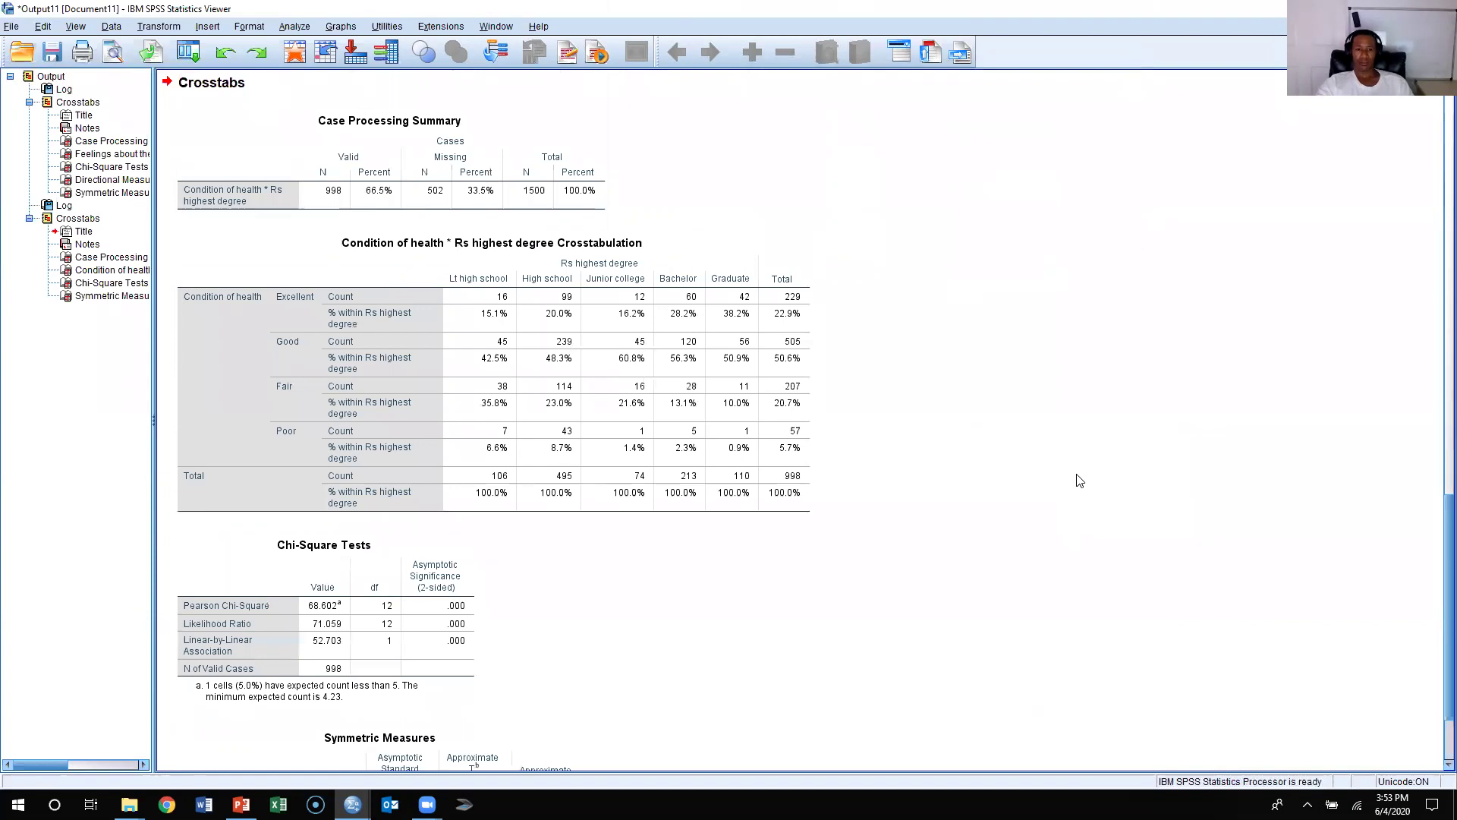
Step: Examine the condition of health by highest degree crosstabulation, its chi-square tests, and the Gamma value in the output
{"action": "left_click", "coordinate": [525, 232]}
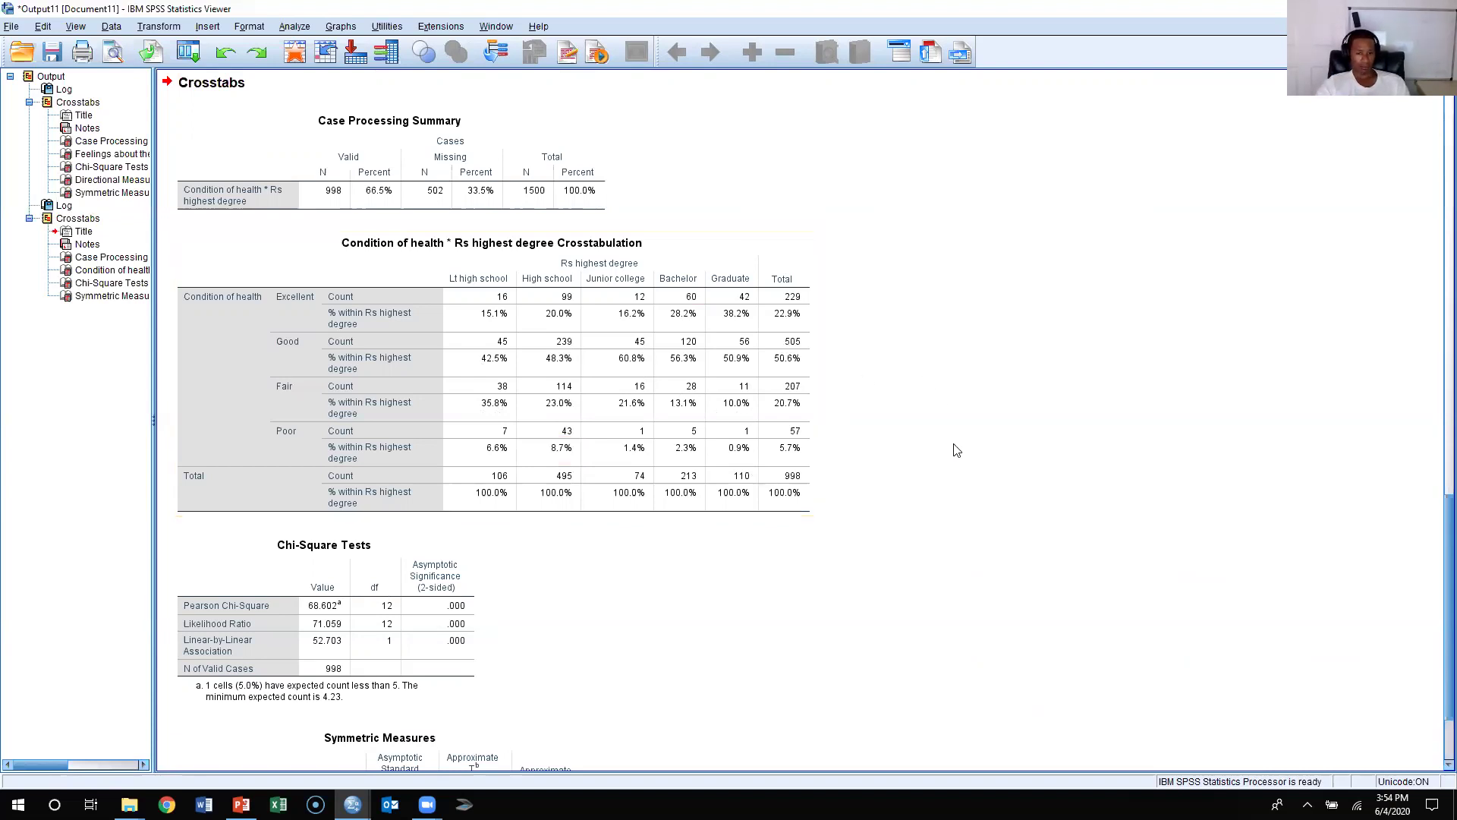
{"action": "scroll", "coordinate": [960, 449], "scroll_direction": "down", "scroll_amount": 3}
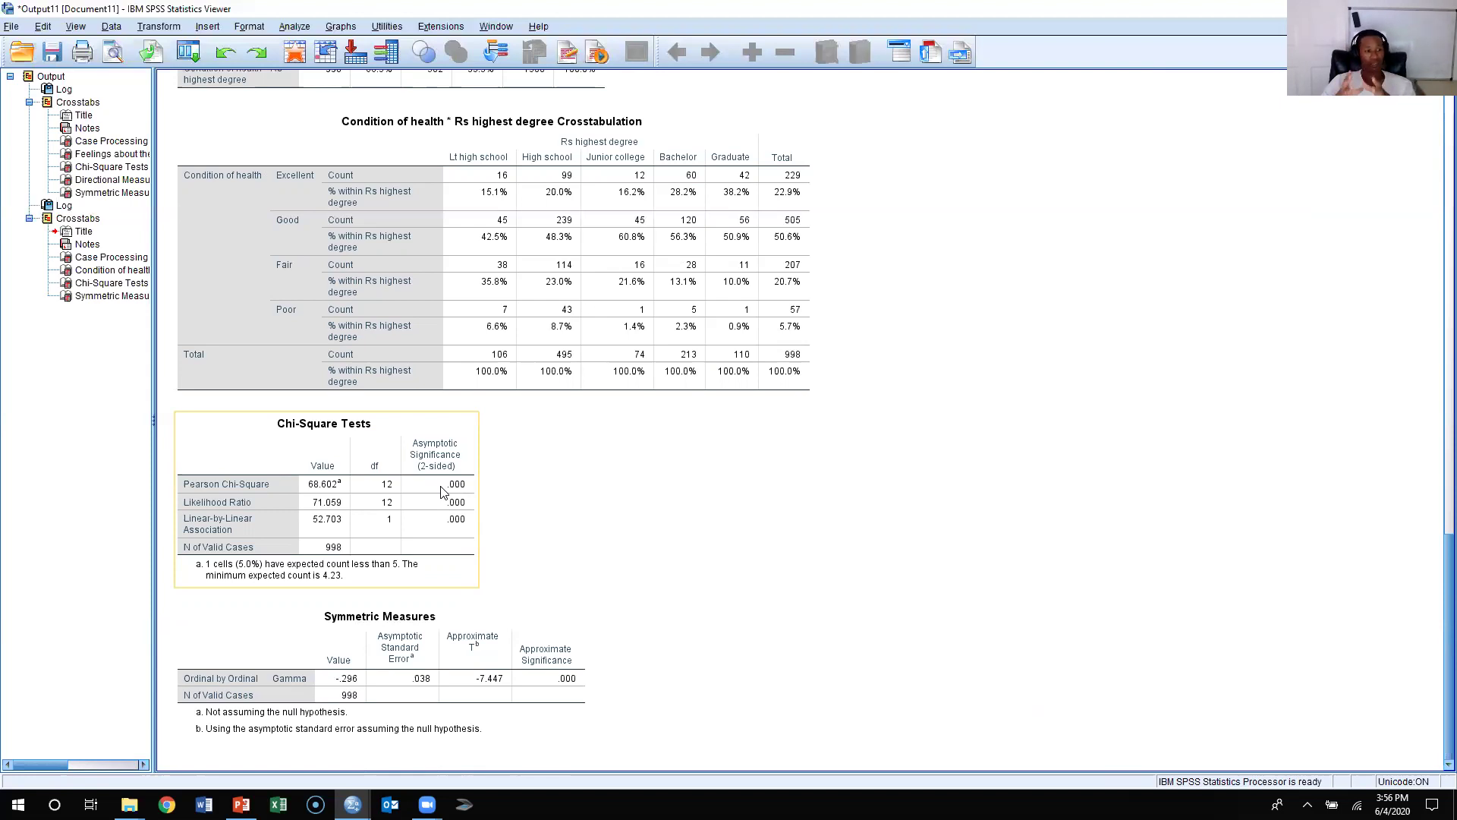
{"action": "left_click", "coordinate": [380, 683]}
Step: Look up the value labels and measurement level of the DEGREE variable in the dataset's variable information
{"action": "mouse_move", "coordinate": [352, 805]}
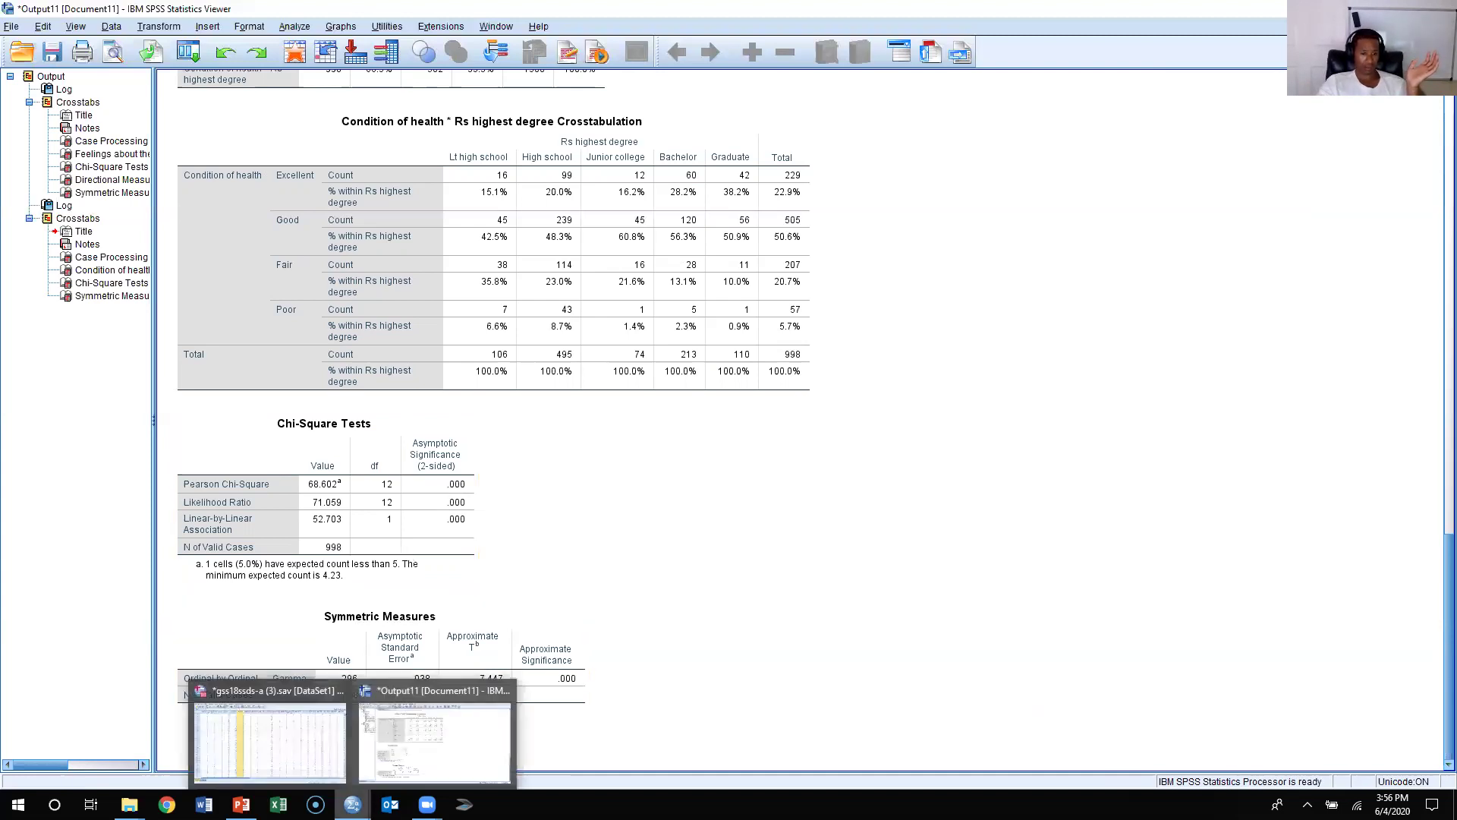
{"action": "left_click", "coordinate": [303, 758]}
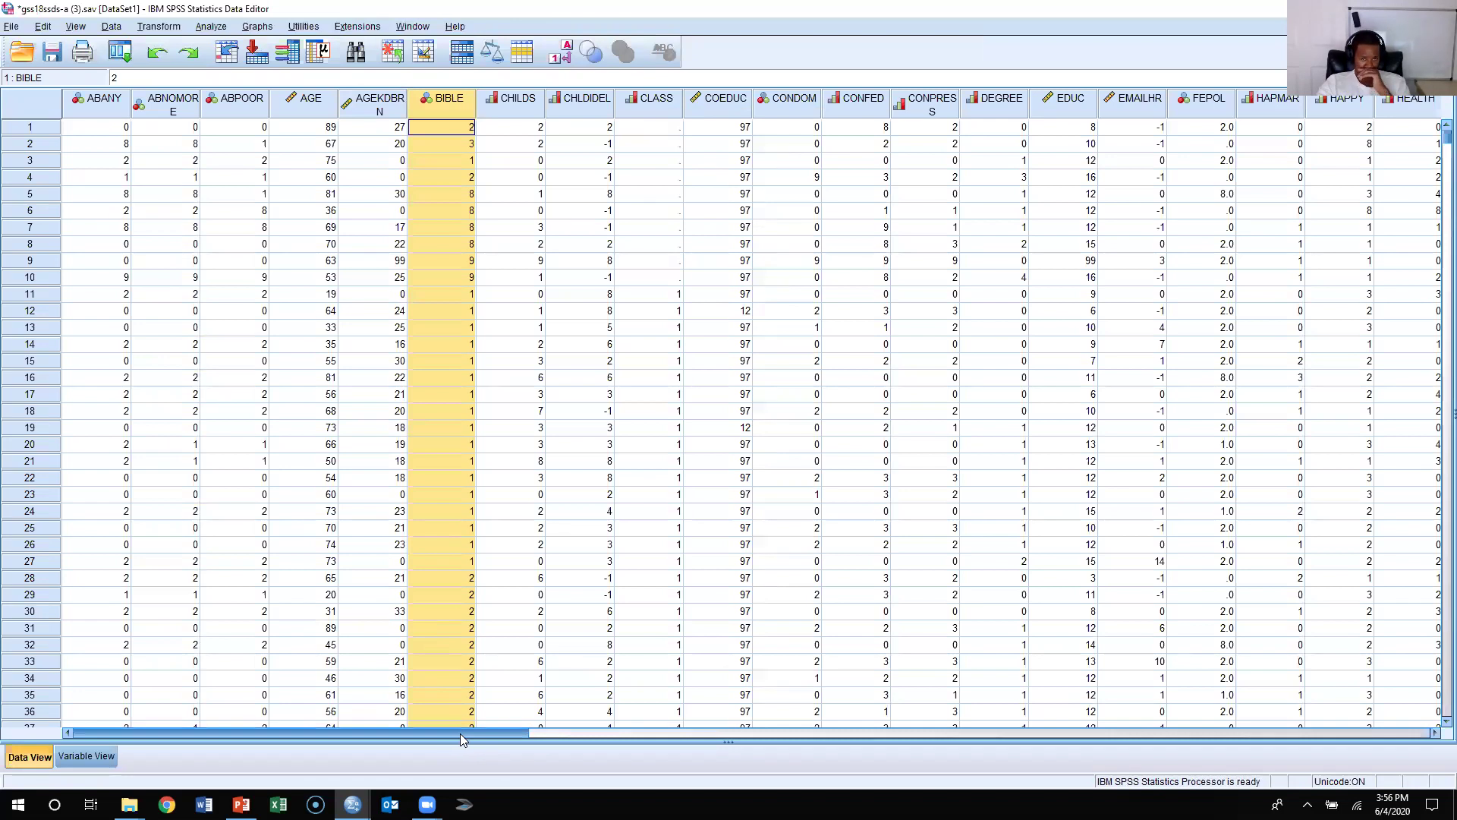
{"action": "left_click_drag", "start_coordinate": [462, 739], "coordinate": [557, 741]}
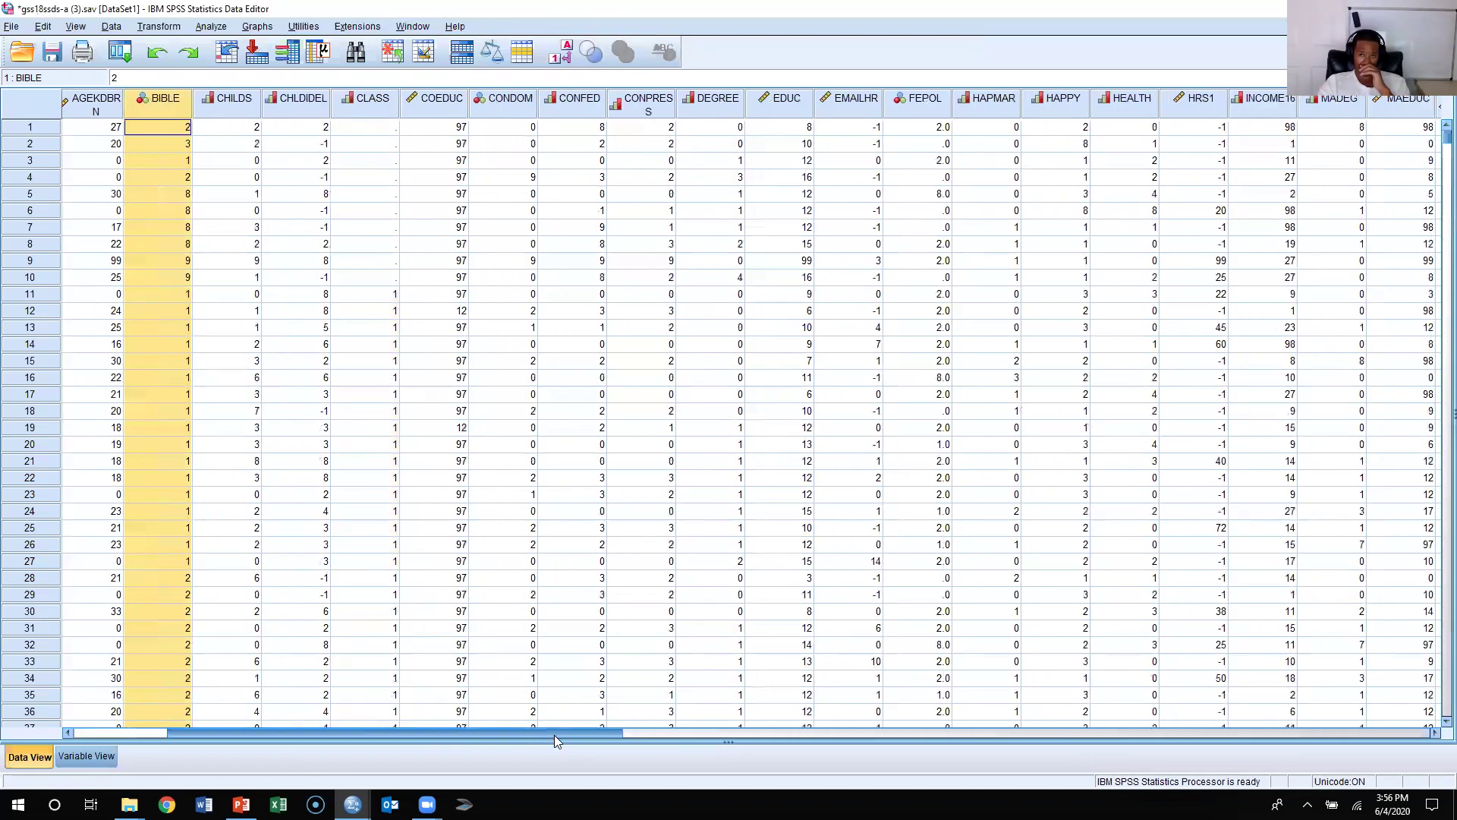
{"action": "right_click", "coordinate": [705, 104]}
{"action": "left_click", "coordinate": [768, 247]}
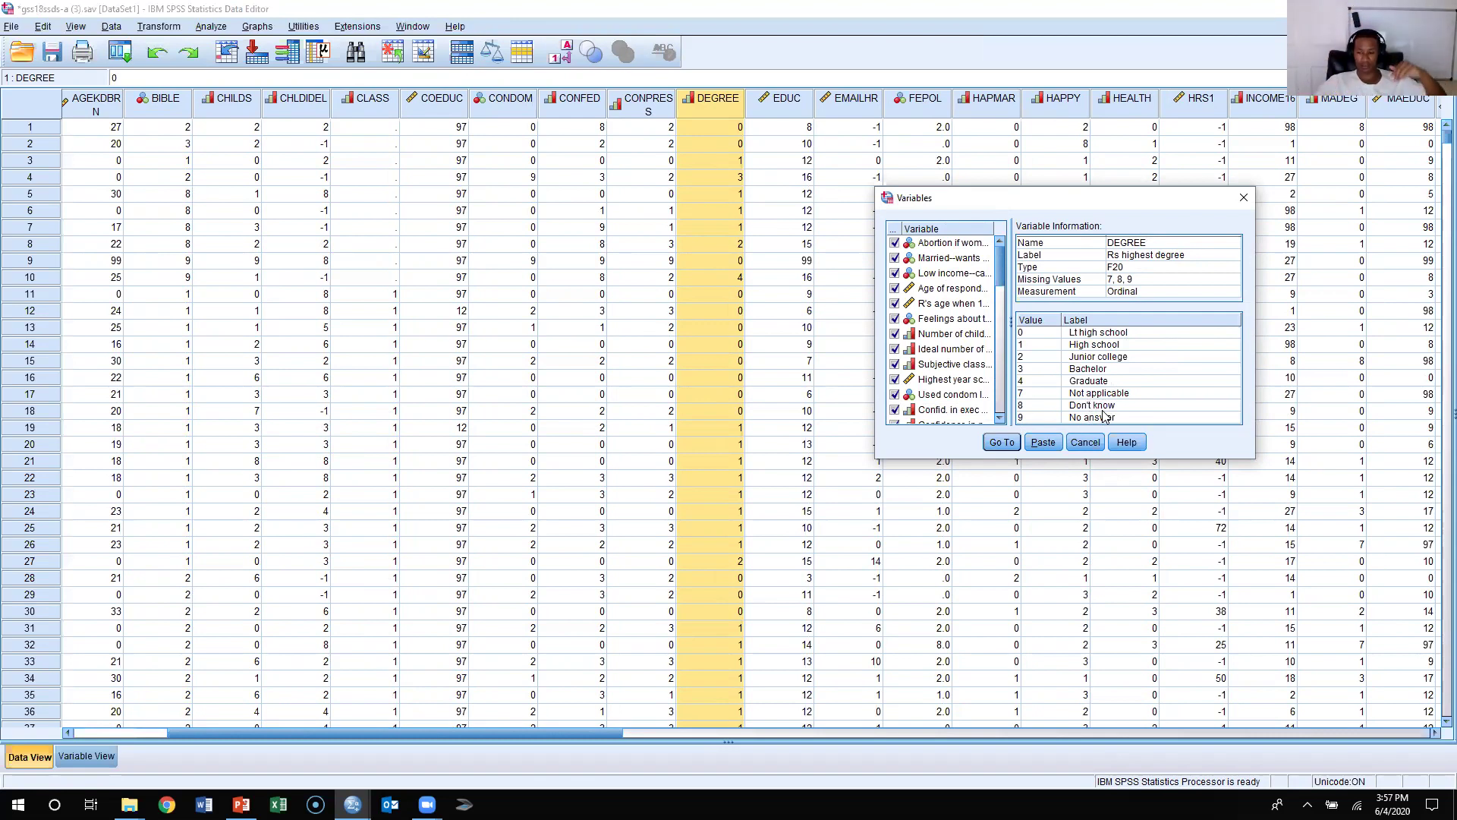
{"action": "left_click", "coordinate": [1085, 442]}
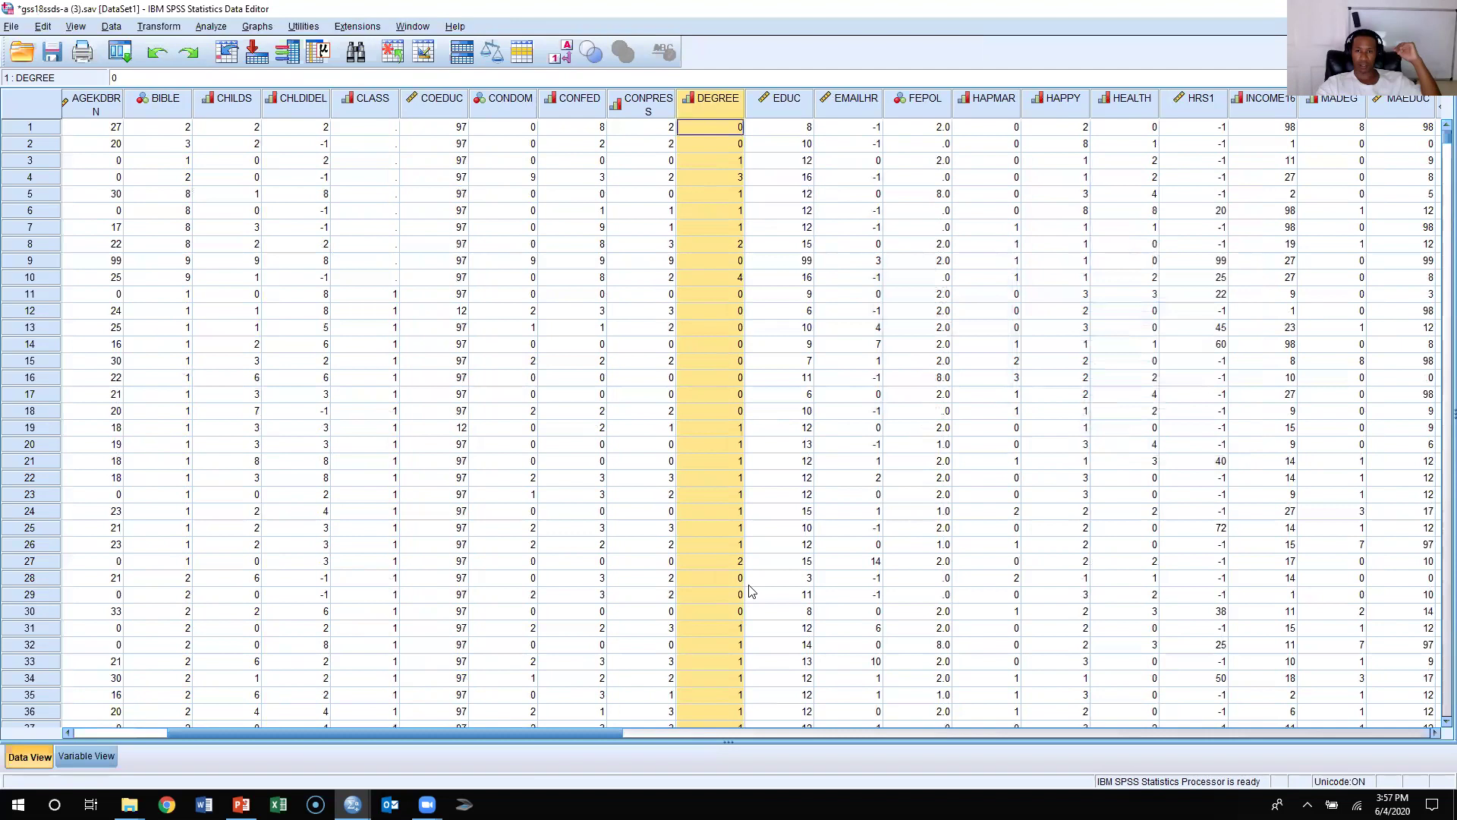
Step: Look up the value labels and measurement level of the HEALTH variable to see how its categories are coded
{"action": "left_click_drag", "start_coordinate": [582, 733], "coordinate": [692, 754]}
{"action": "left_click", "coordinate": [848, 106]}
{"action": "right_click", "coordinate": [848, 106]}
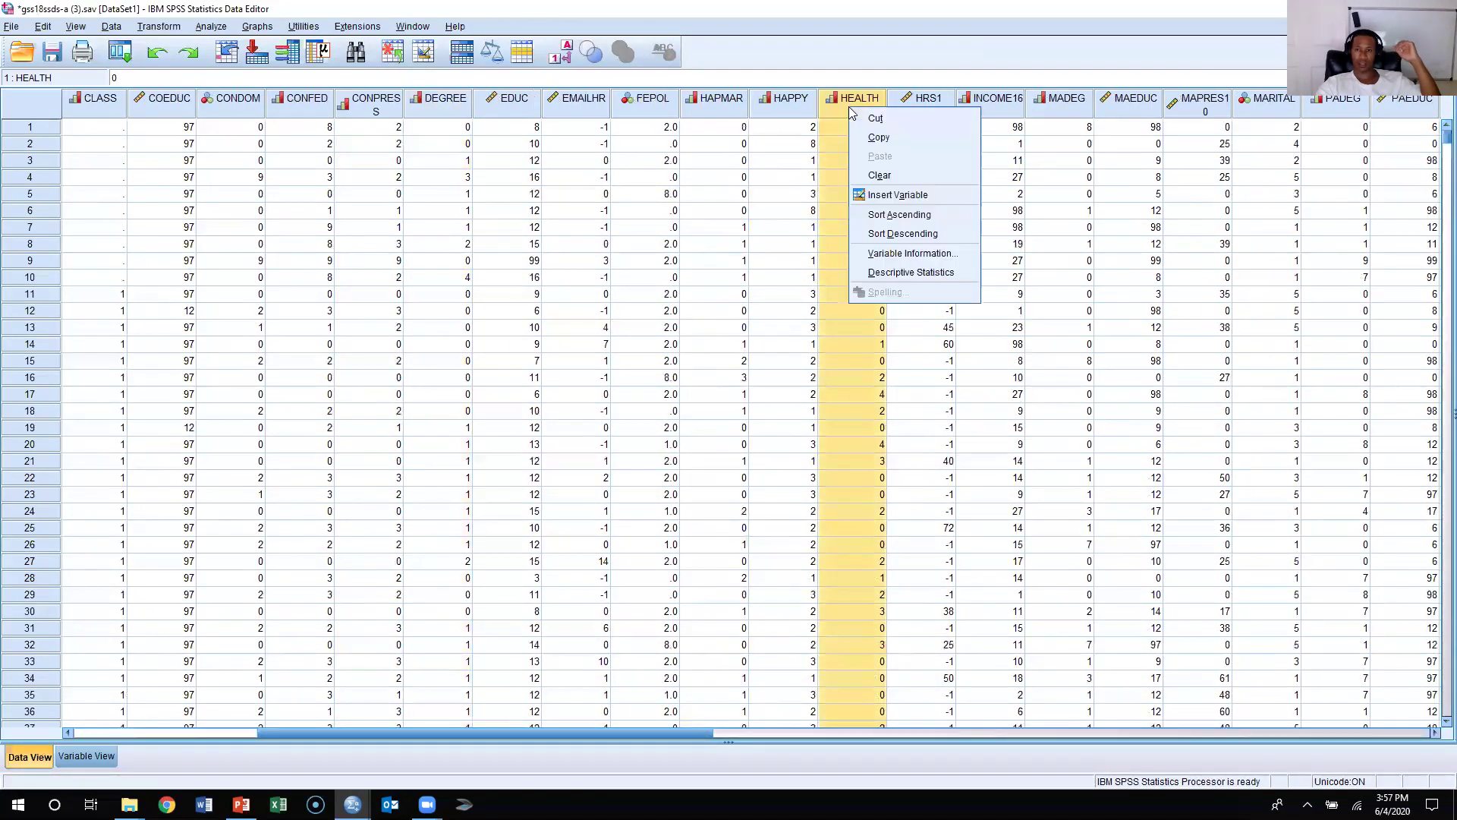
{"action": "left_click", "coordinate": [910, 253]}
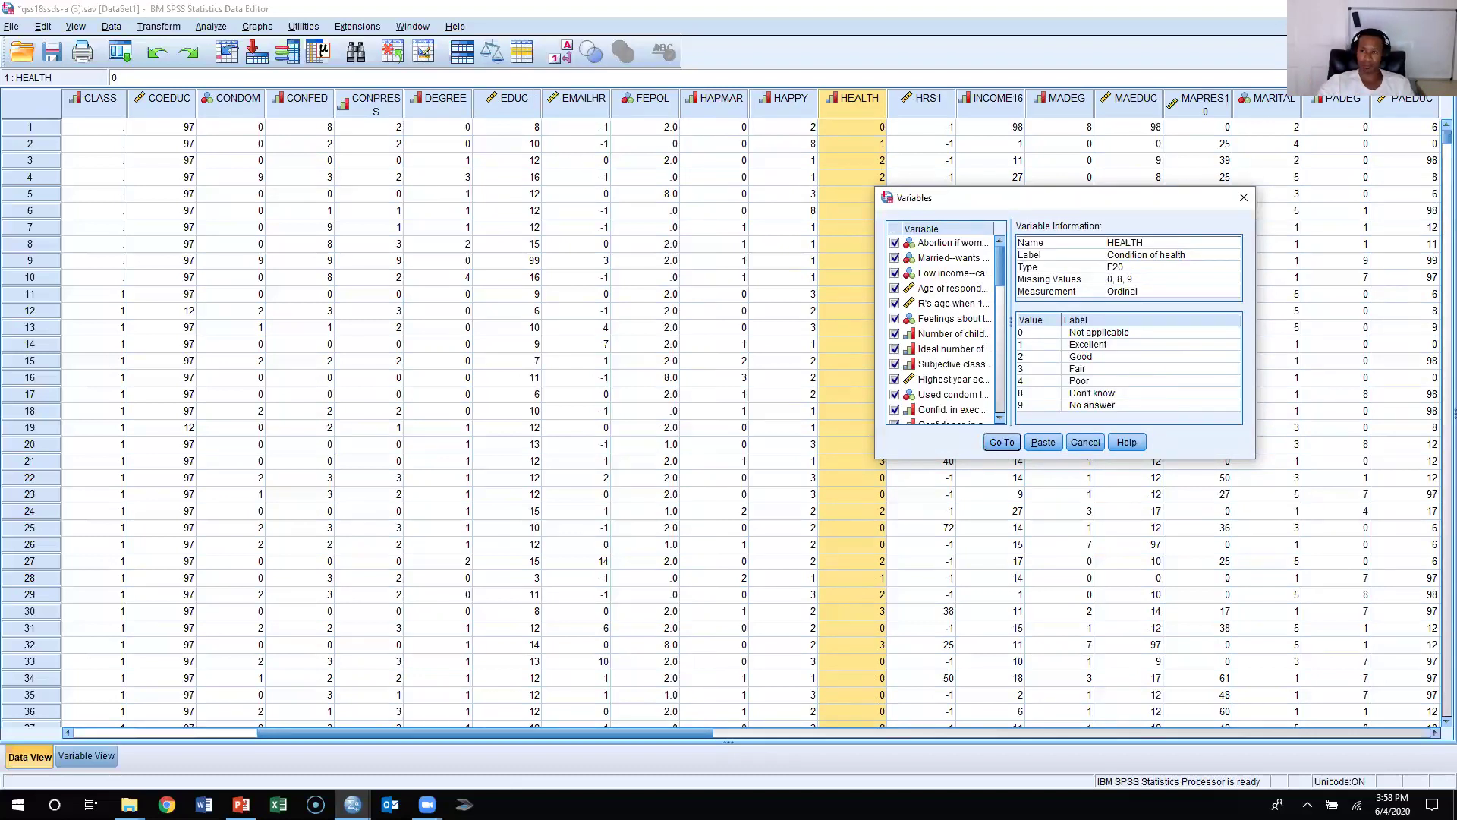
{"action": "left_click", "coordinate": [1242, 199]}
Step: Return to the output and review the Pearson chi-square significance and the Gamma value for health by degree
{"action": "mouse_move", "coordinate": [352, 804]}
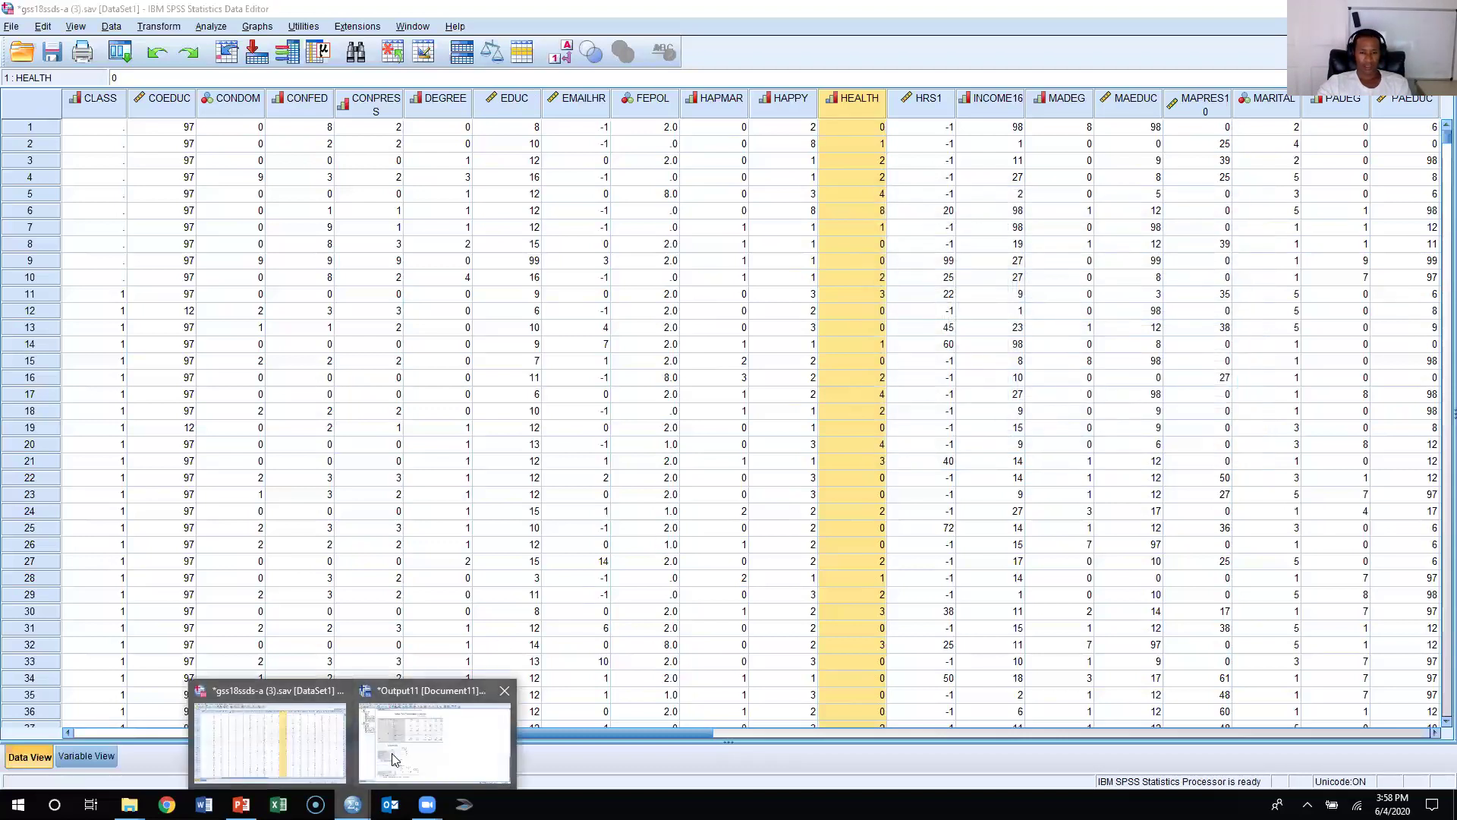
{"action": "left_click", "coordinate": [391, 753]}
{"action": "left_click", "coordinate": [403, 677]}
{"action": "left_click", "coordinate": [399, 513]}
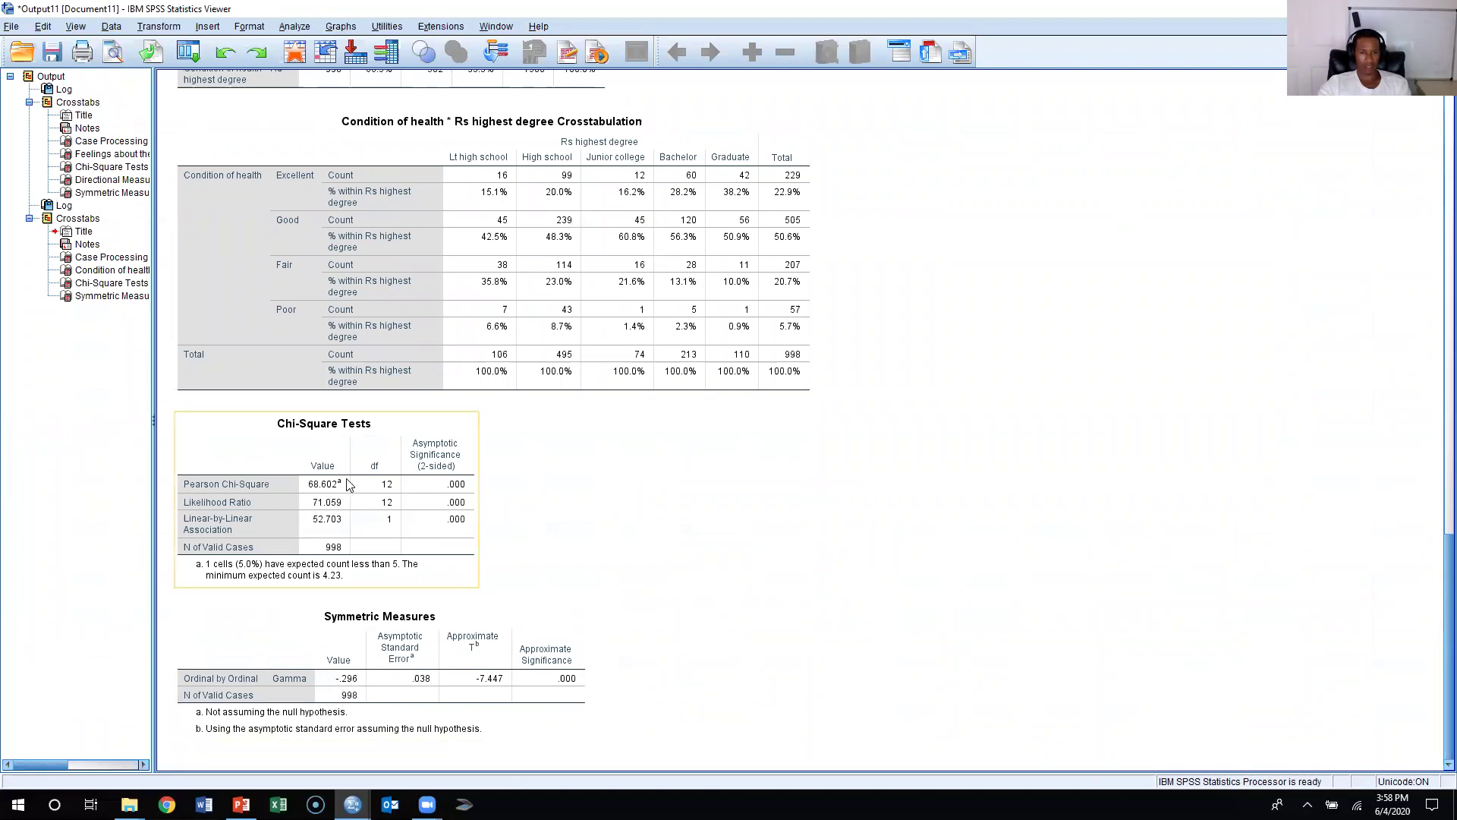
{"action": "left_click", "coordinate": [342, 683]}
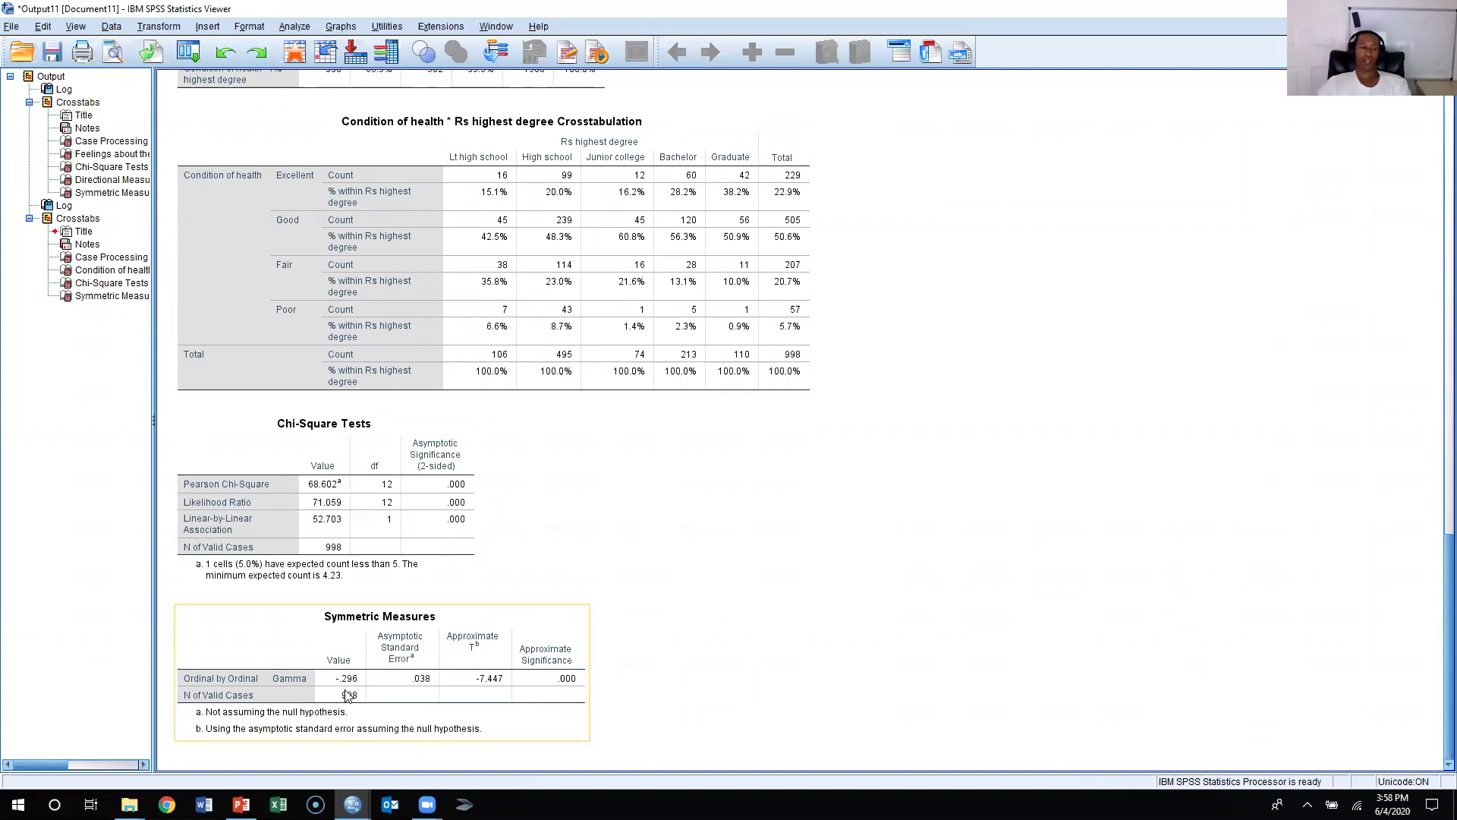
{"action": "left_click", "coordinate": [1185, 474]}
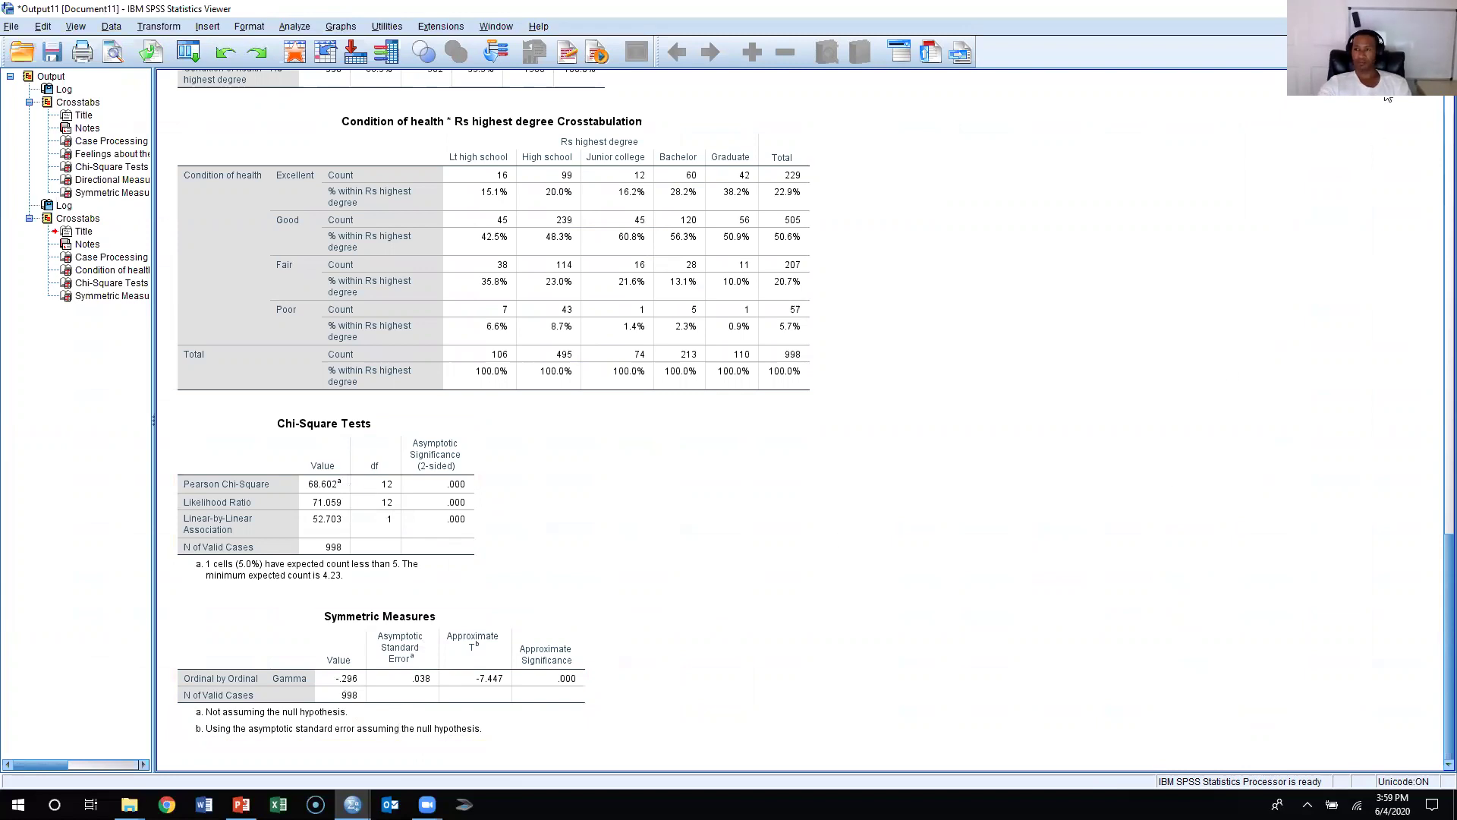